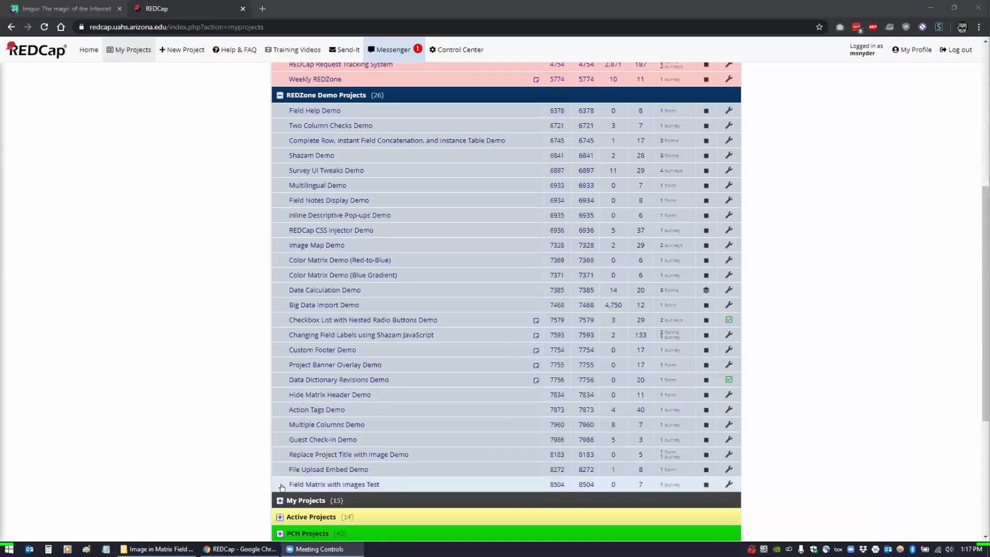
Open the public survey of 'Field Matrix with Images Test' in a new tab from Survey Distribution Tools.
left_click(312, 485)
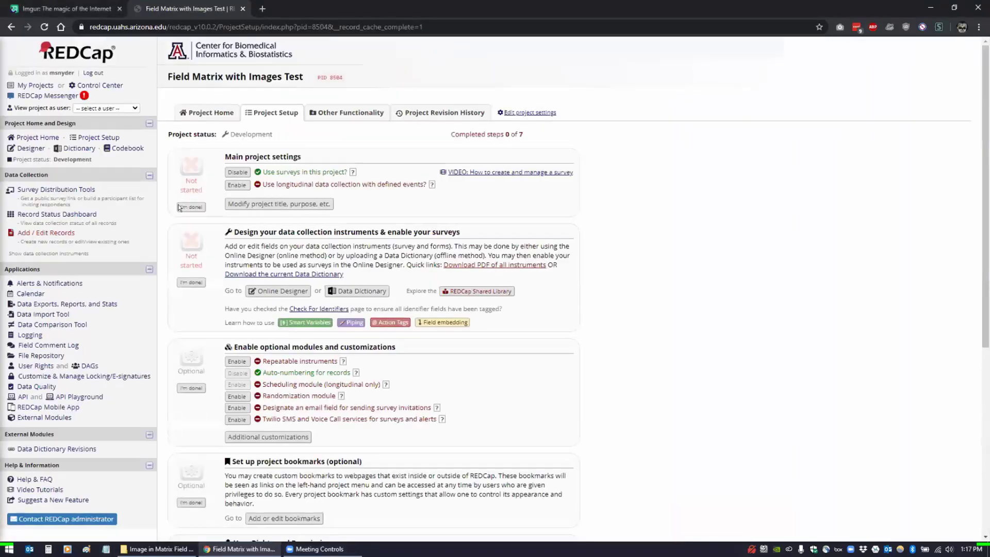
right_click(43, 187)
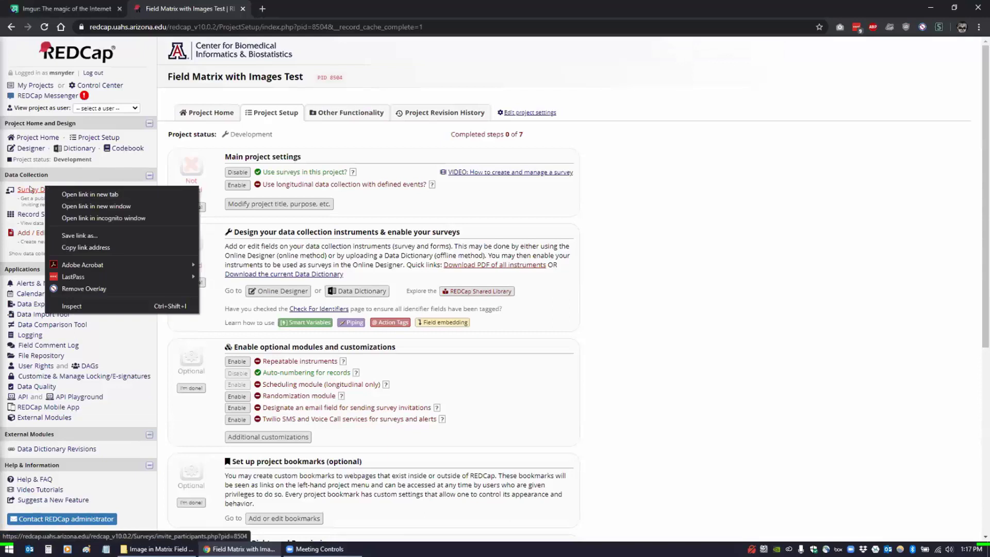
left_click(64, 192)
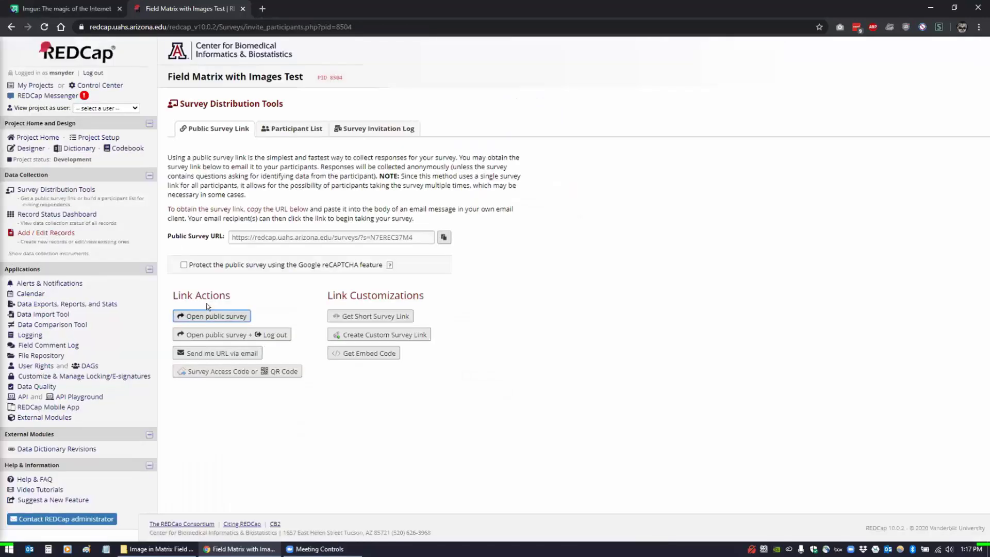
left_click(206, 305)
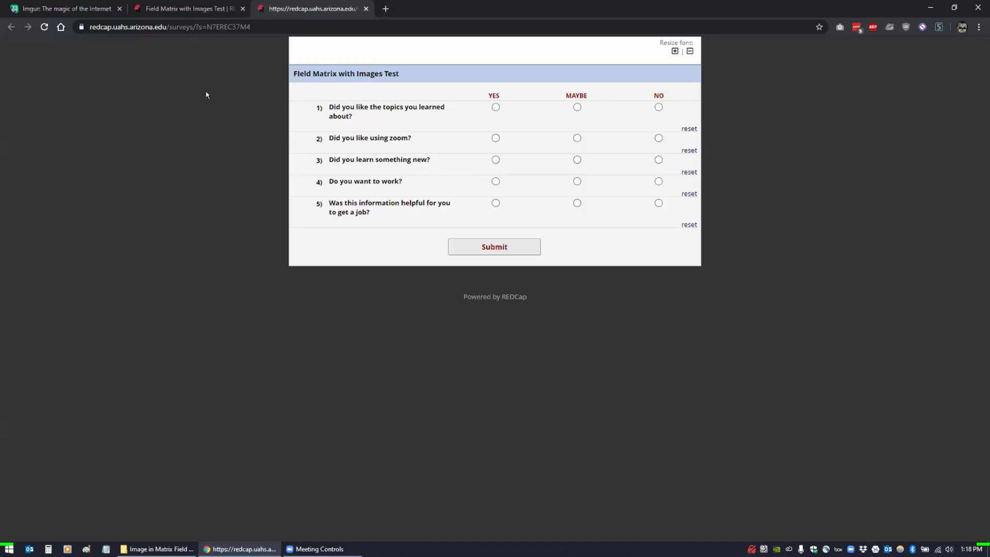
Open the matrix group 'test' for editing and inspect its YES, MAYBE, NO column choices.
left_click(172, 8)
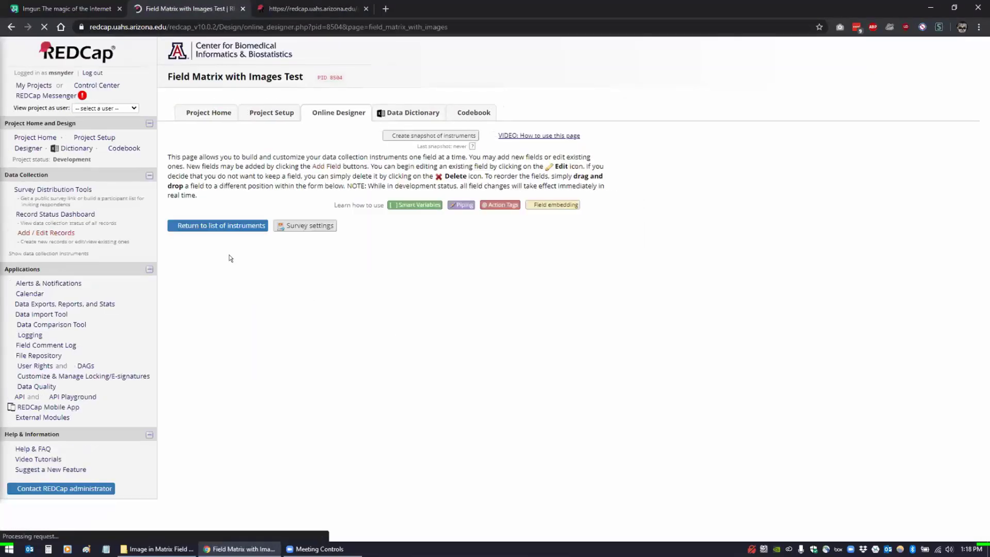
scroll(706, 340, "down", 3)
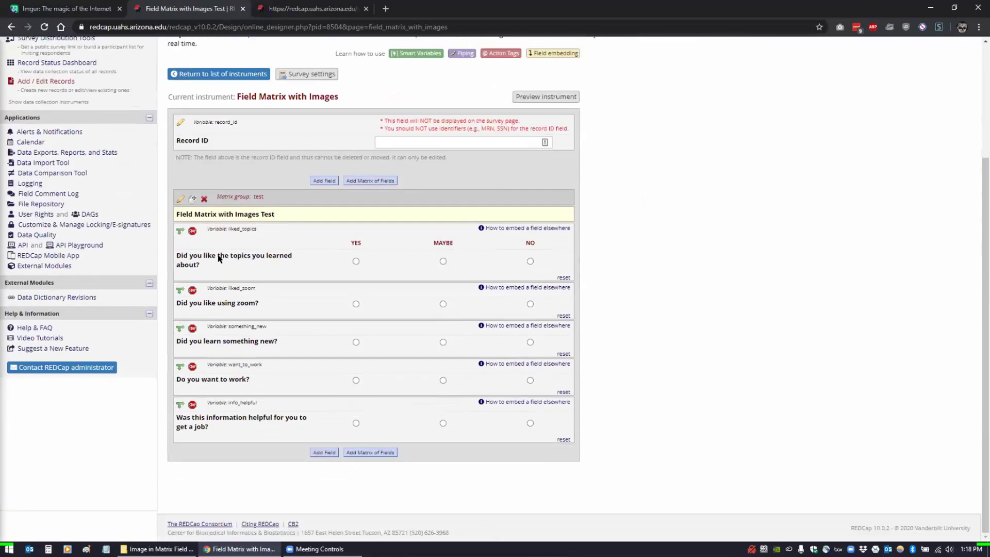
left_click(179, 201)
left_click(325, 418)
key("ctrl+a")
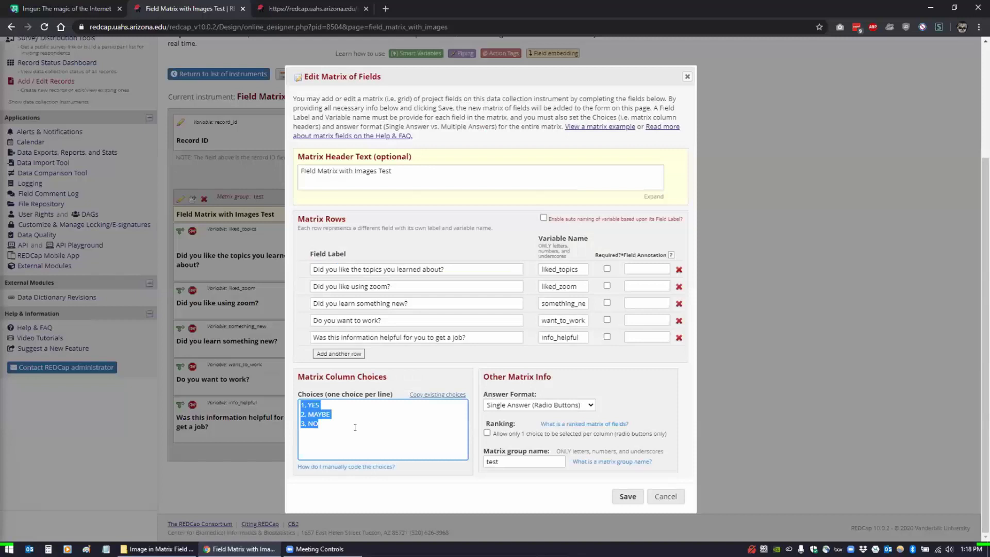
left_click(354, 425)
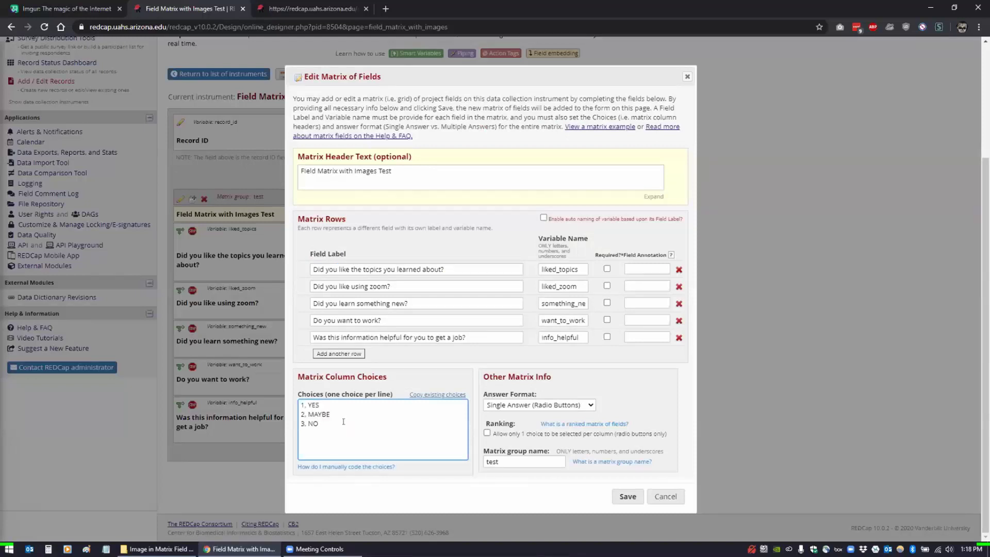
mouse_move(157, 549)
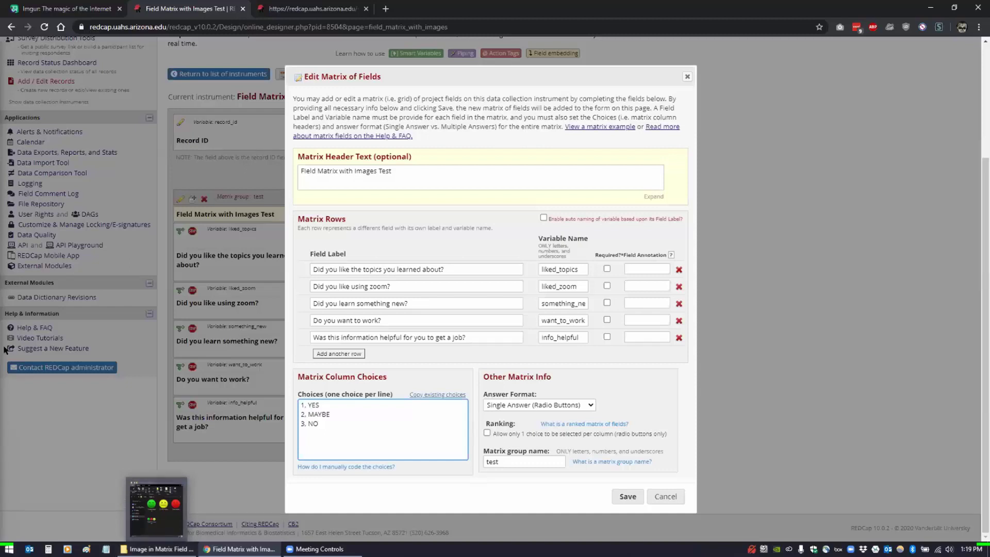
Drag the green, yellow and red face PNGs from Explorer into Imgur as one new post.
left_click(46, 9)
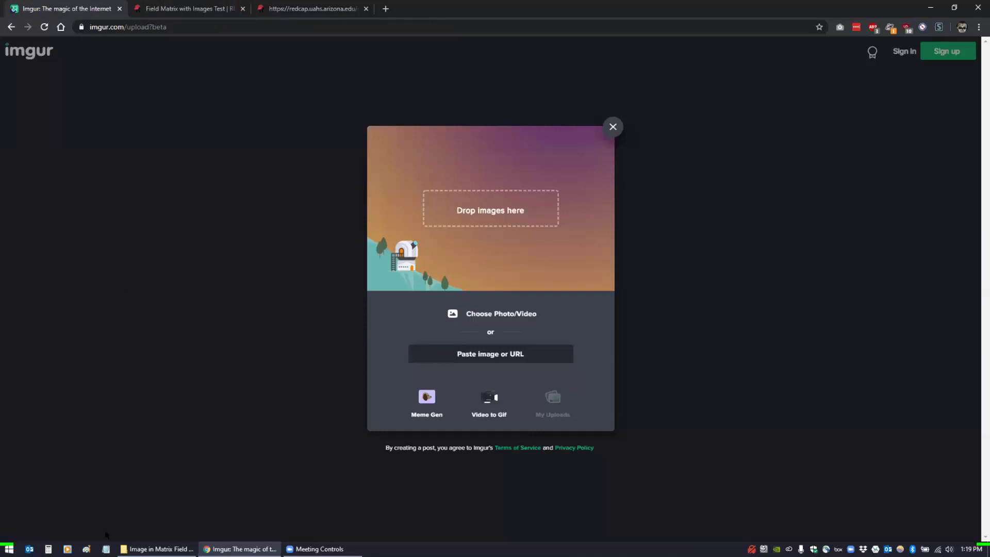
left_click(156, 548)
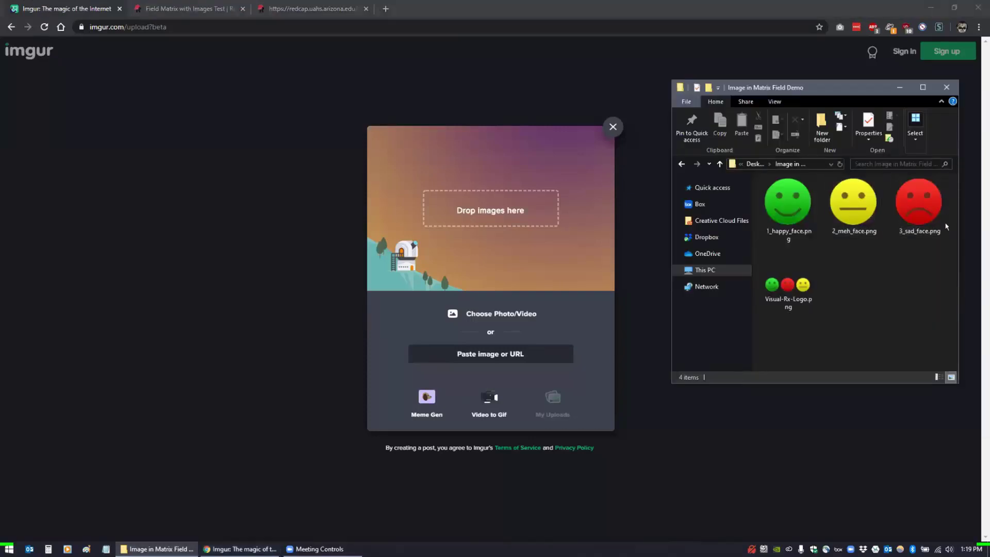
left_click_drag(947, 224, 784, 214)
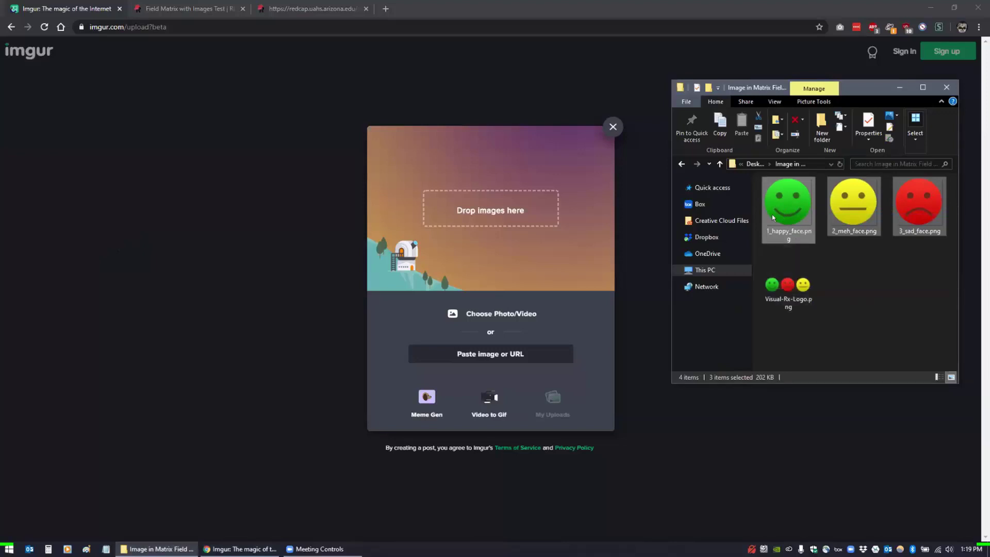
left_click_drag(773, 217, 467, 216)
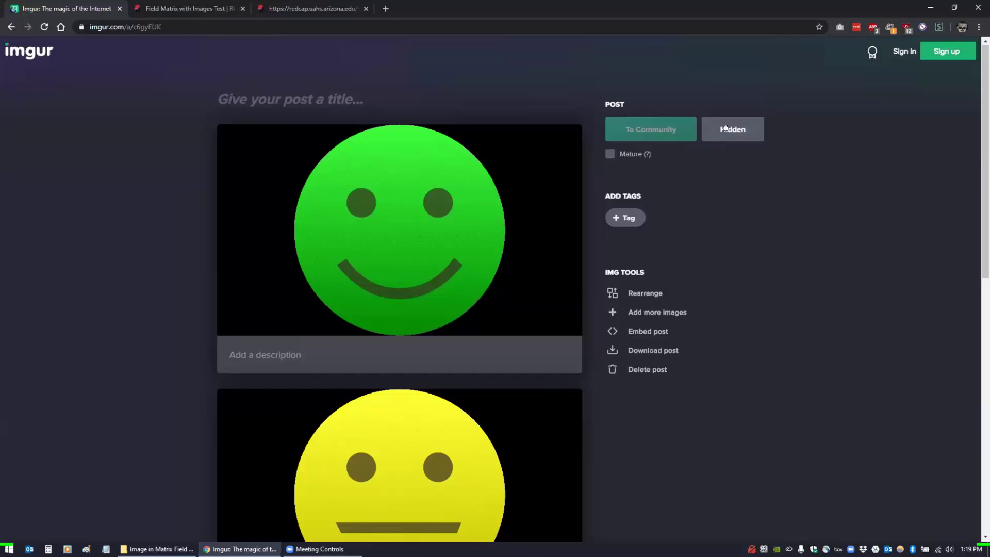
Set the post to Hidden, copy its share link and load imgur.com/a/c6gyEUK.
left_click(724, 127)
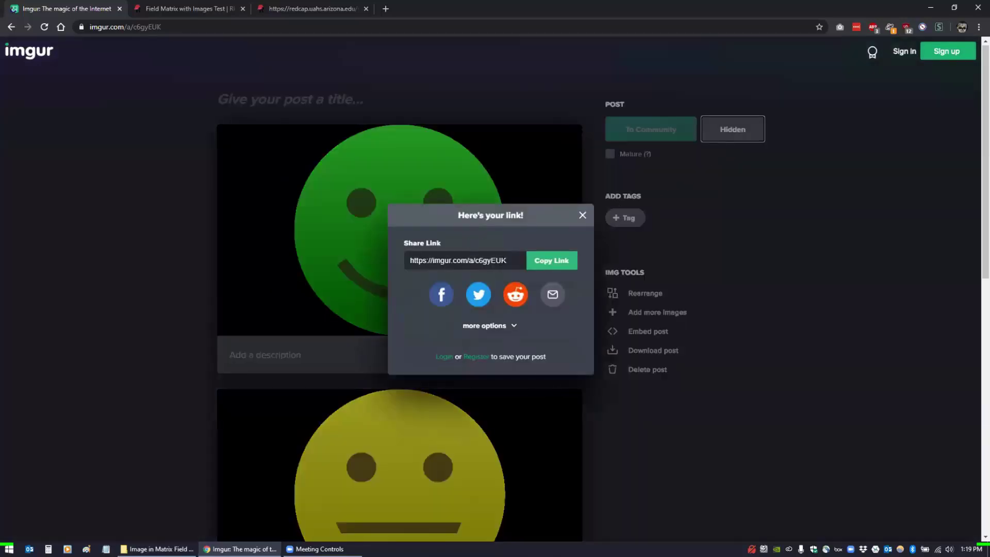
left_click(464, 260)
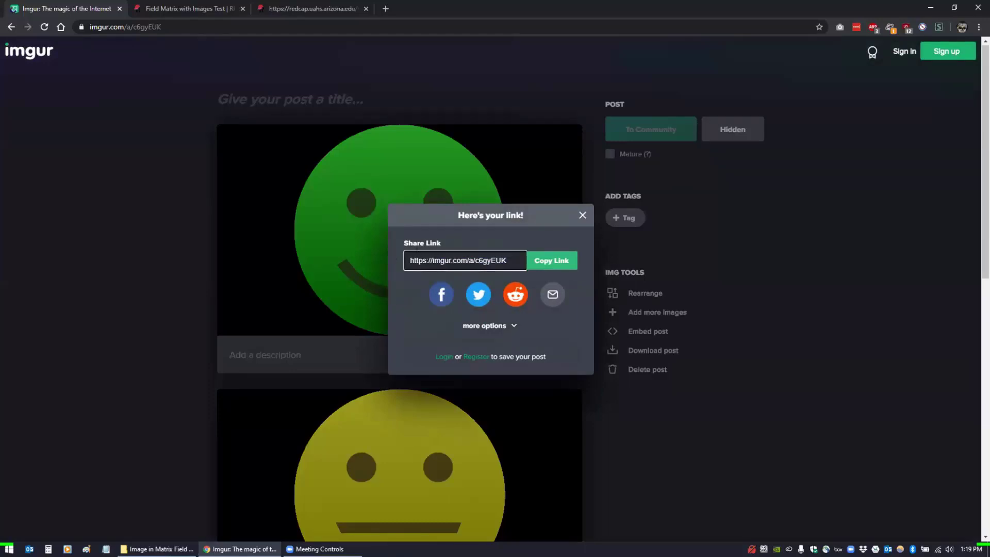
left_click(528, 258)
left_click(311, 25)
key("ctrl+v")
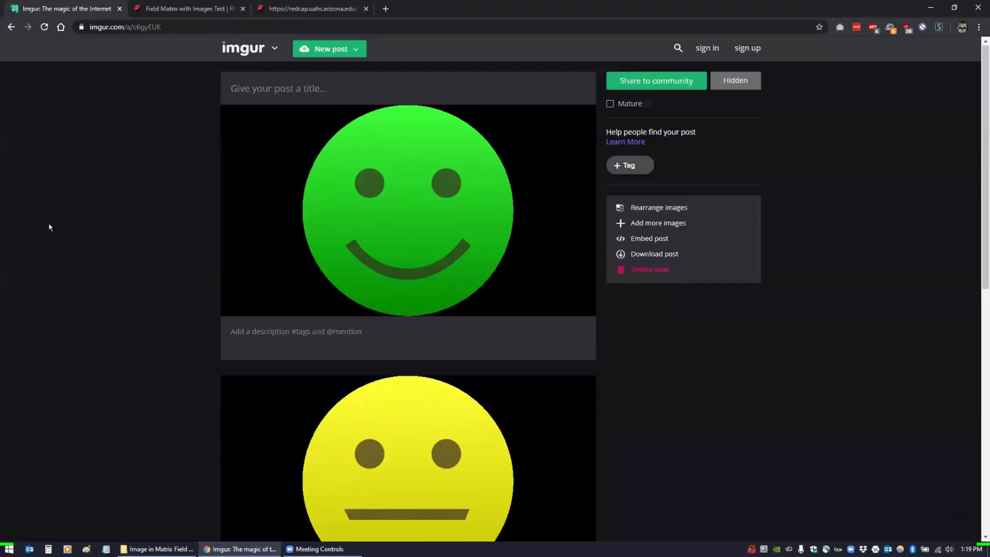
Open the green face image alone and copy its direct link i.imgur.com/wmNs5Hg.png.
mouse_move(334, 219)
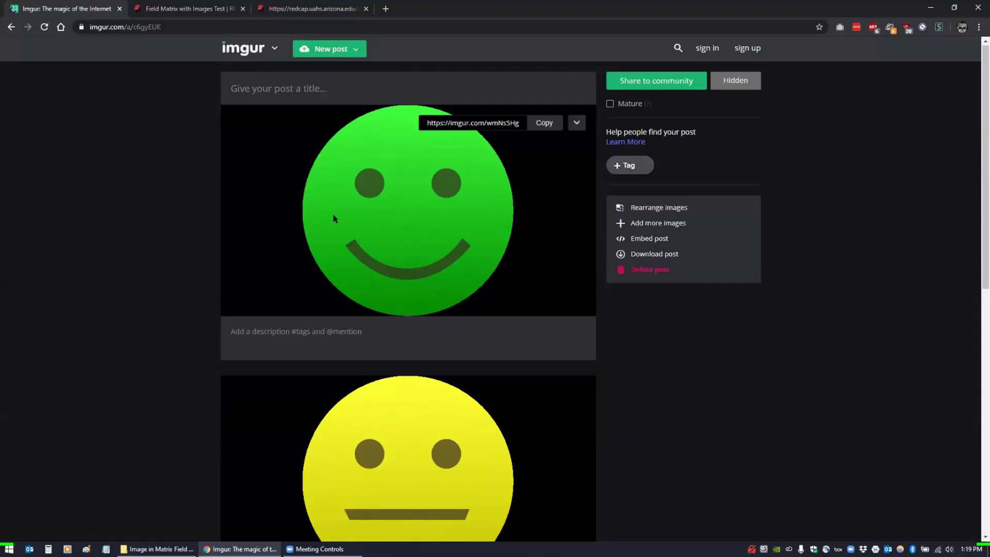
right_click(370, 206)
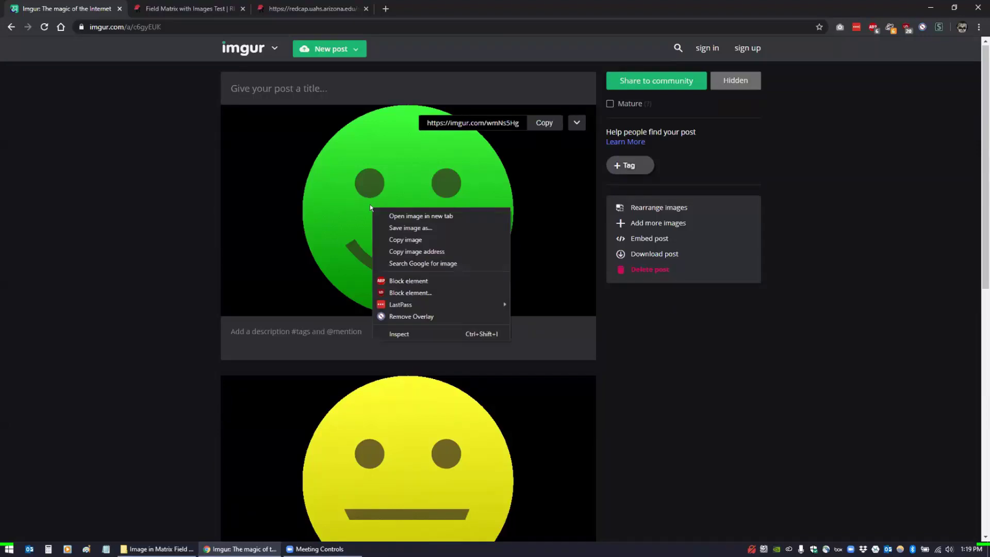
left_click(402, 215)
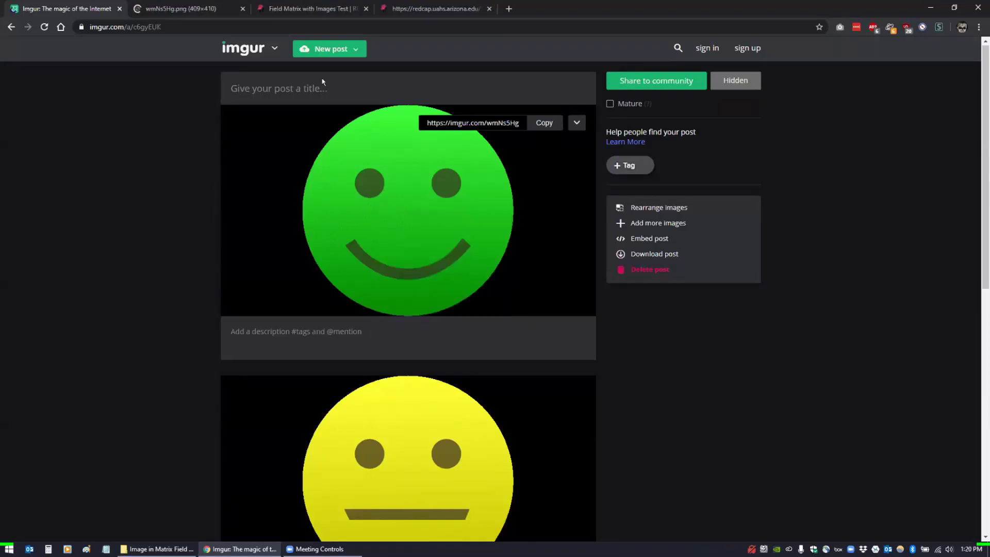
left_click(181, 11)
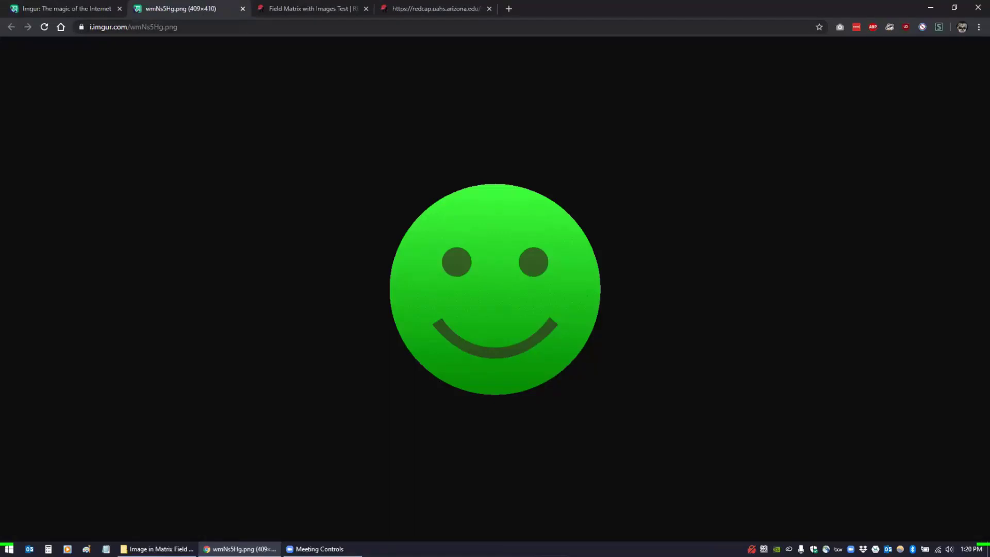
left_click_drag(177, 26, 88, 27)
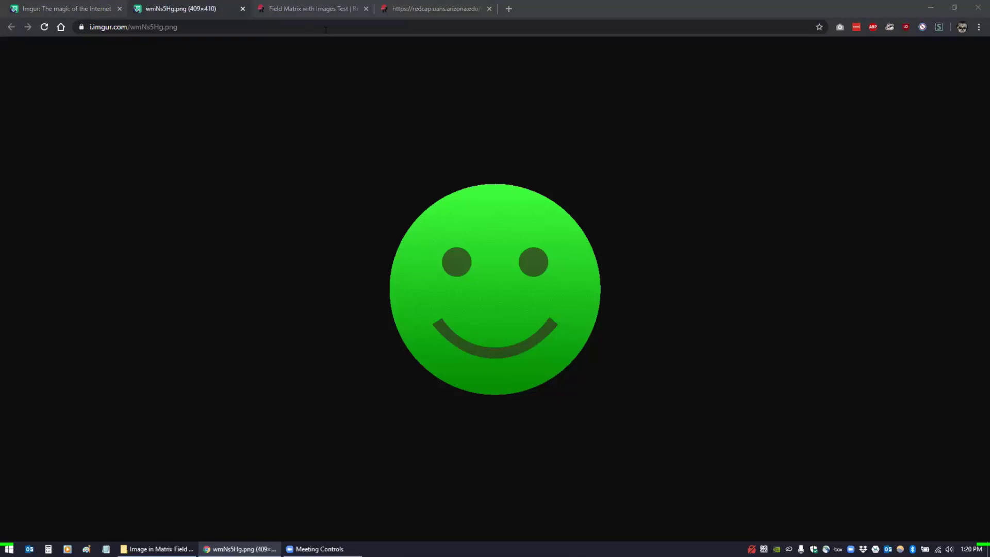
left_click(243, 9)
Open the yellow face image in its own tab and copy its direct i.imgur.com address.
scroll(499, 227, "down", 3)
scroll(499, 226, "down", 1)
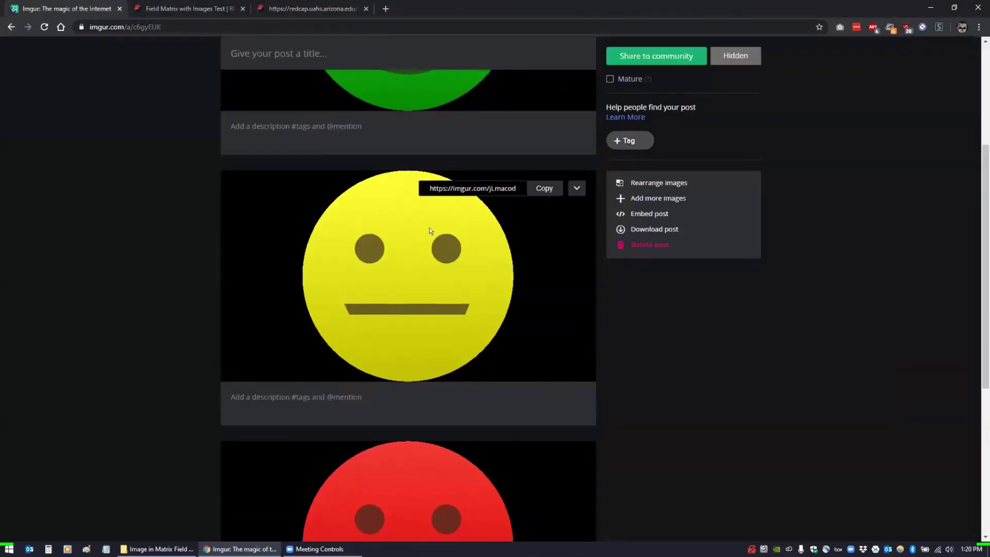
right_click(439, 231)
left_click(456, 237)
left_click(199, 9)
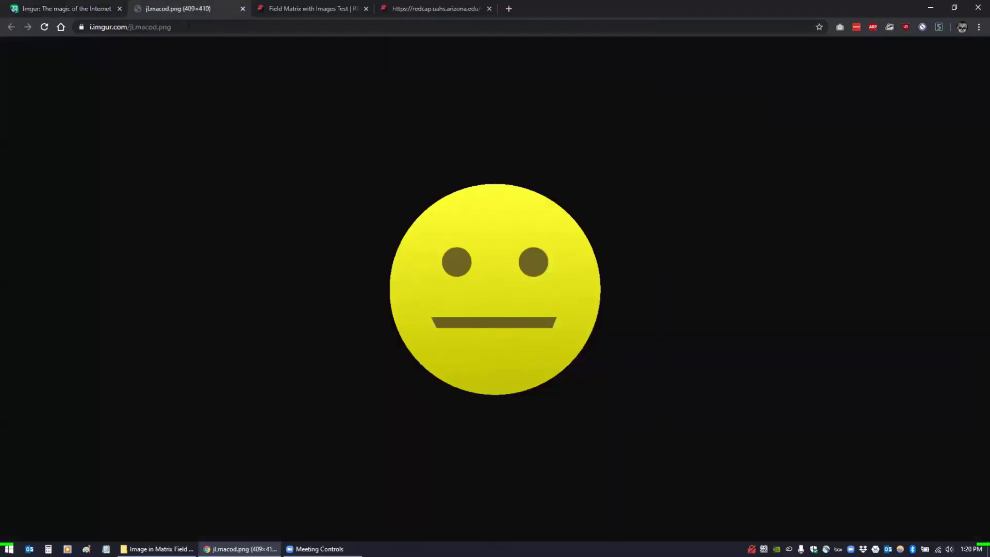
left_click_drag(171, 27, 80, 27)
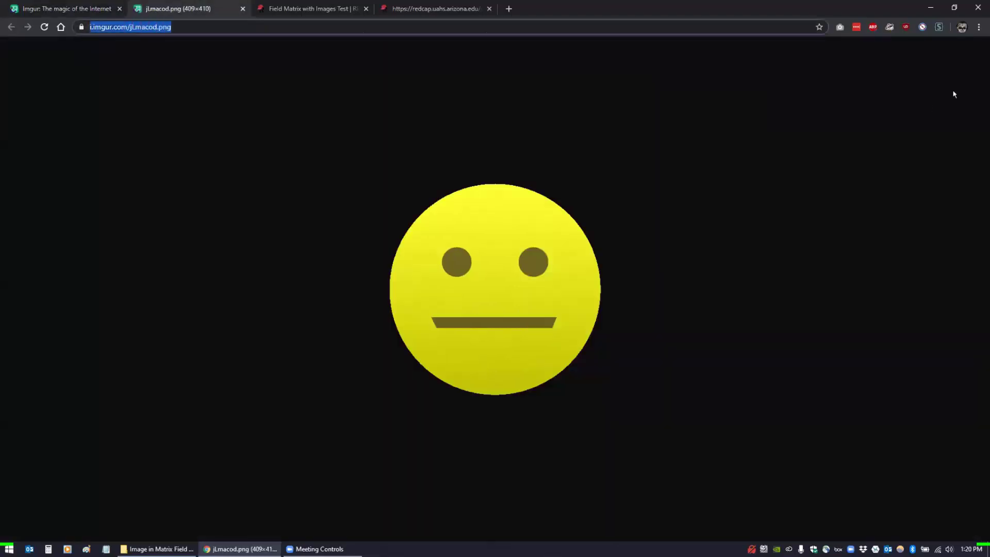
key("alt+Tab")
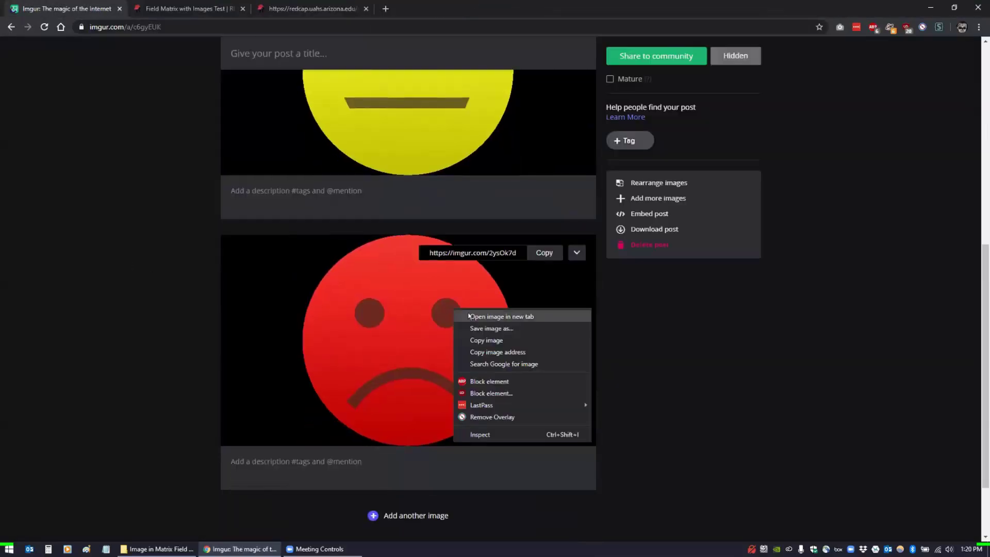
Open the red face image at i.imgur.com/2ysOk7d.png, then close it to return to the post.
left_click(469, 316)
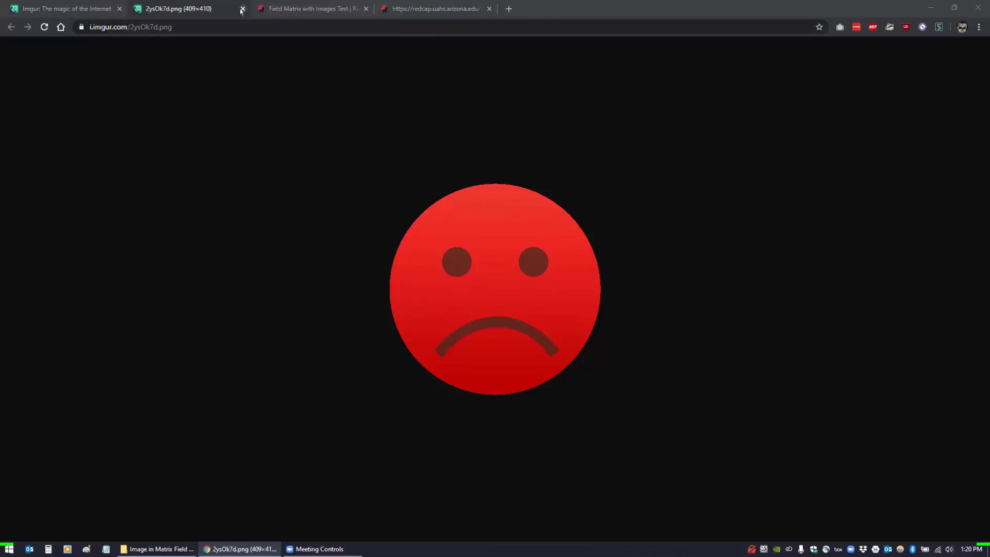
left_click(243, 9)
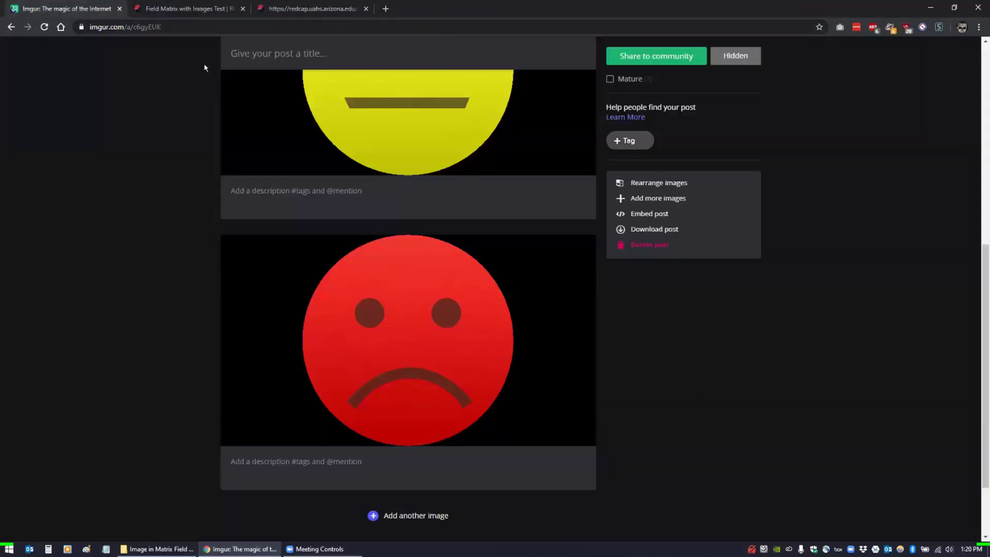
key("ctrl+l")
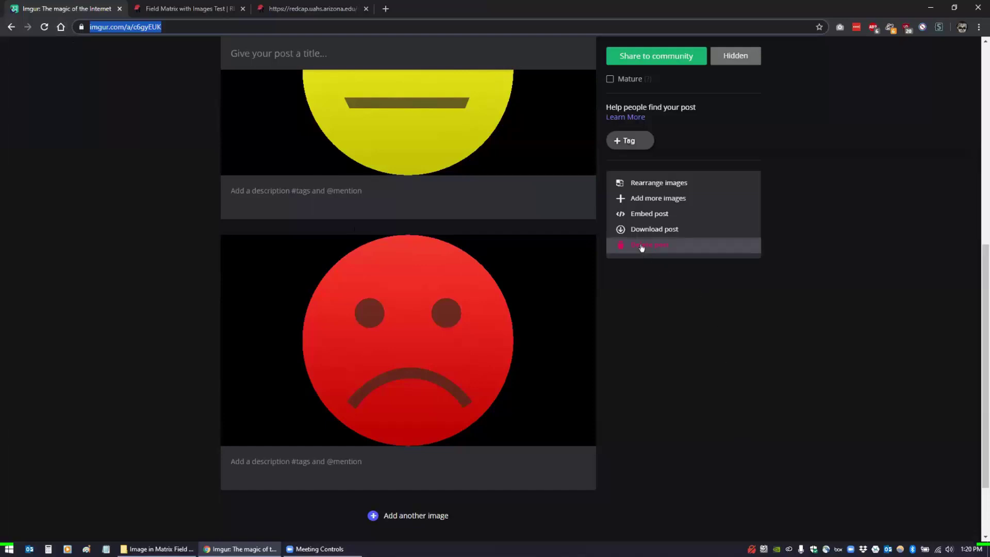
left_click(647, 314)
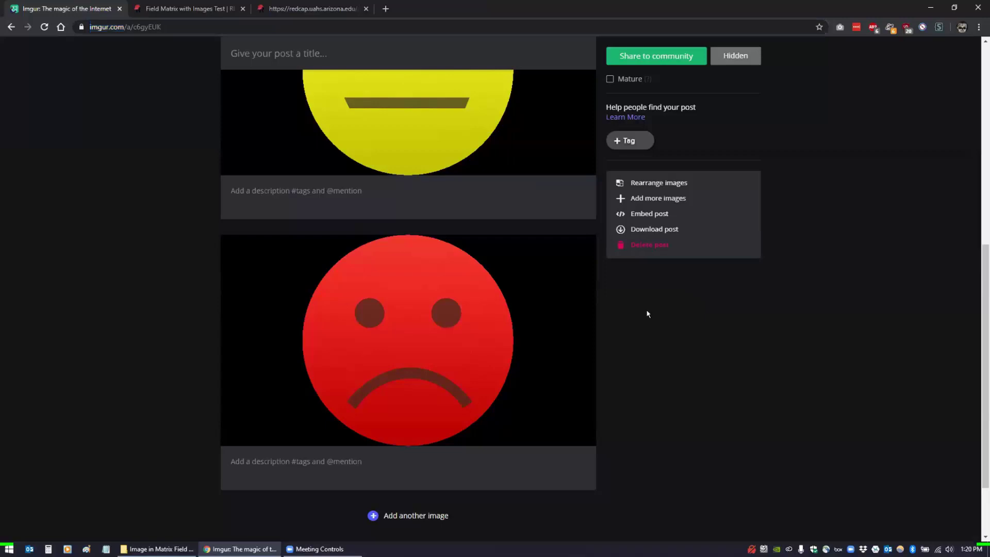
Put <div style=""> before YES and <br/> plus an empty img src tag after it.
left_click(188, 8)
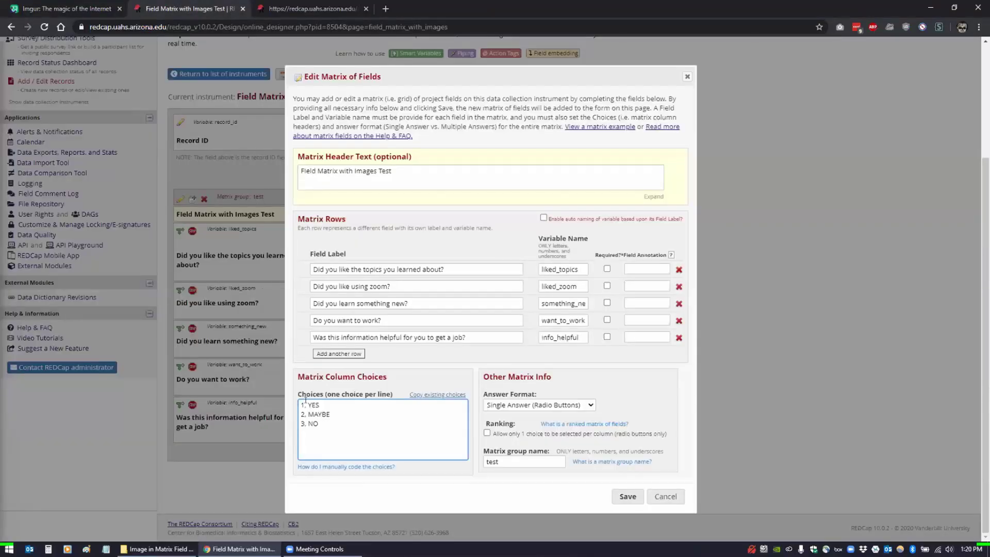
left_click_drag(298, 404, 289, 422)
left_click(302, 420)
left_click(306, 405)
type("<div style=\"\">")
left_click(361, 404)
type("<br/>")
type("<img")
type(" s")
type("cr")
type("r")
type("c")
type("=\"\"")
Finish the YES markup with alt, style and a closing </div>, styled text-align: center.
type("alt")
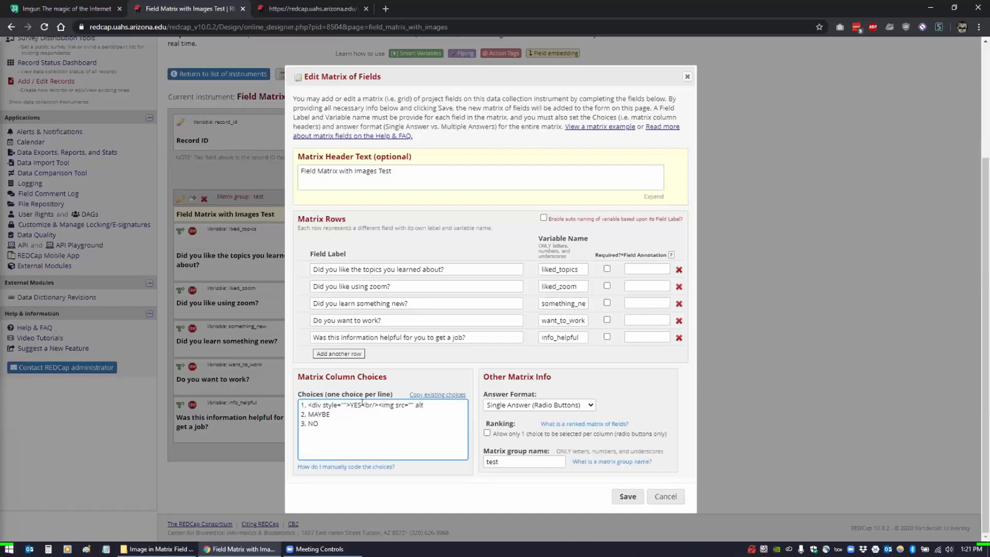
type("=\"\"")
type("style=\"")
type("\"></div>")
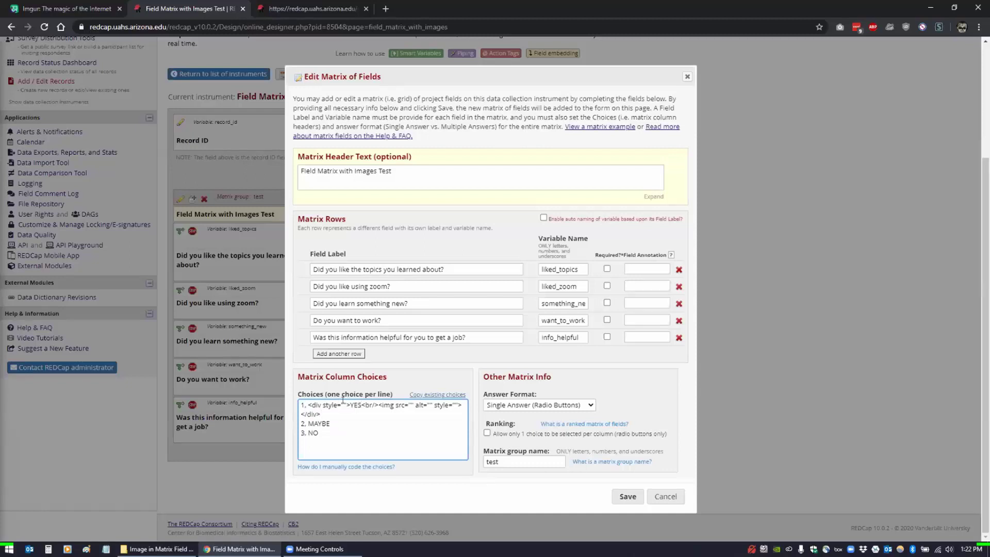
left_click(343, 403)
type("text-align")
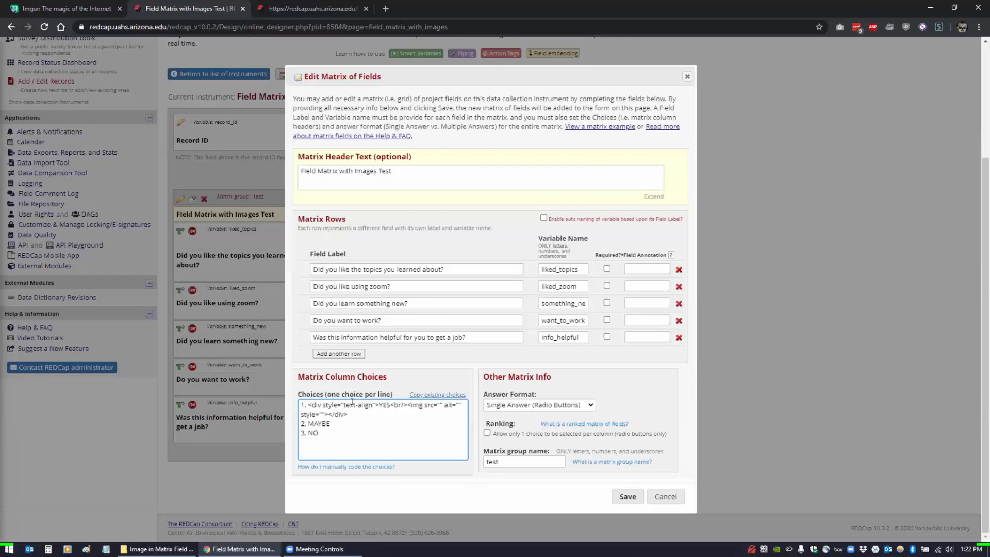
type(": center\"")
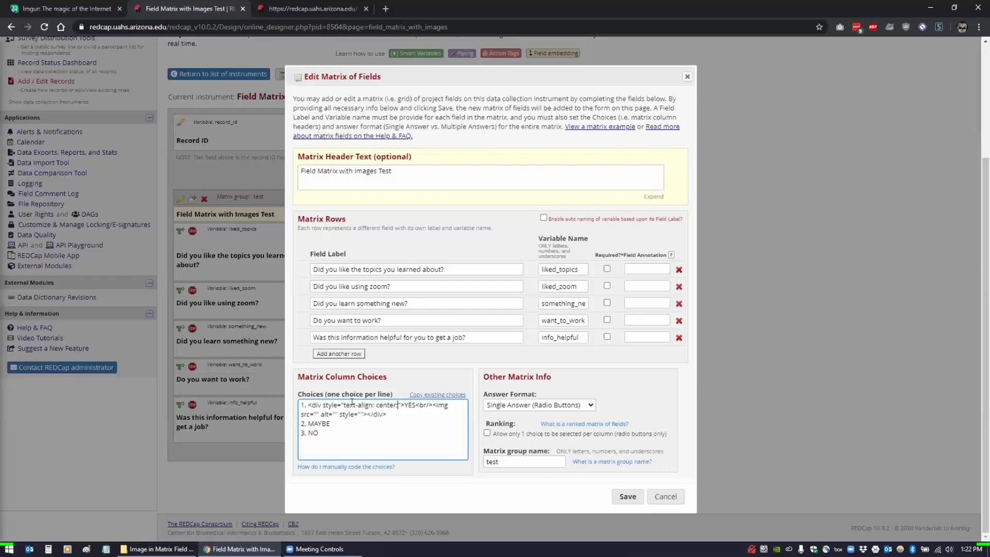
type(";")
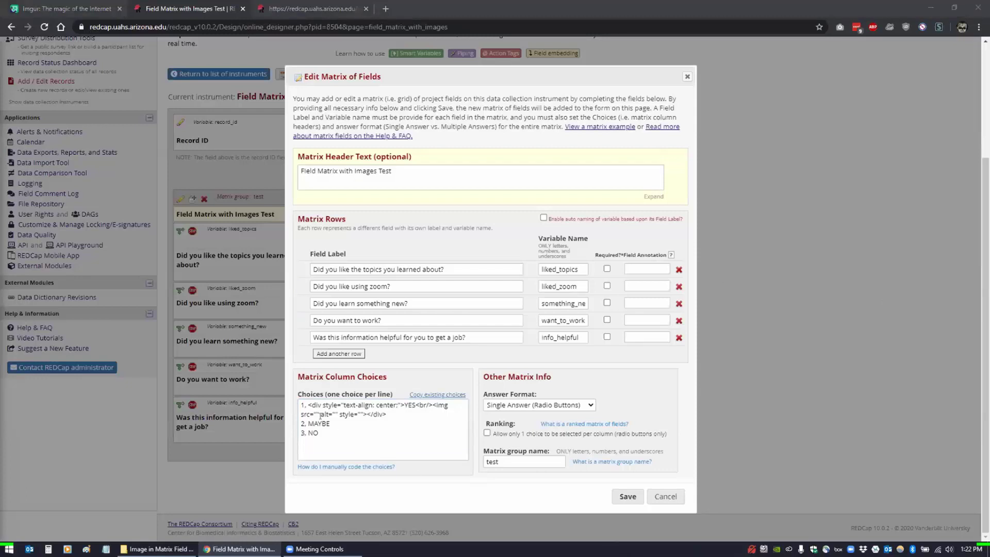
Paste the green face Imgur URL into src, set alt to 'happy face', and save the matrix.
left_click(313, 413)
key("ctrl+v")
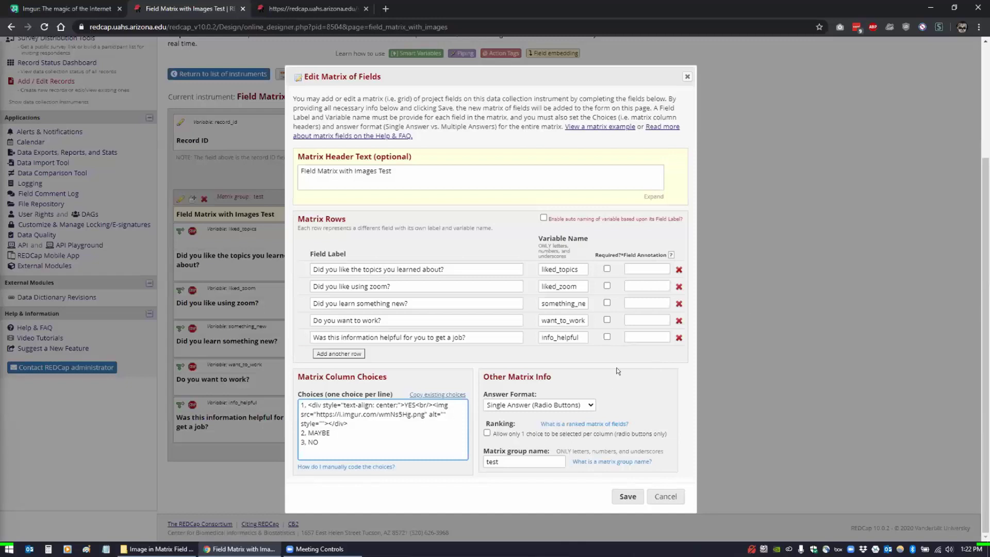
left_click(444, 414)
type("happy face")
left_click_drag(334, 441, 281, 400)
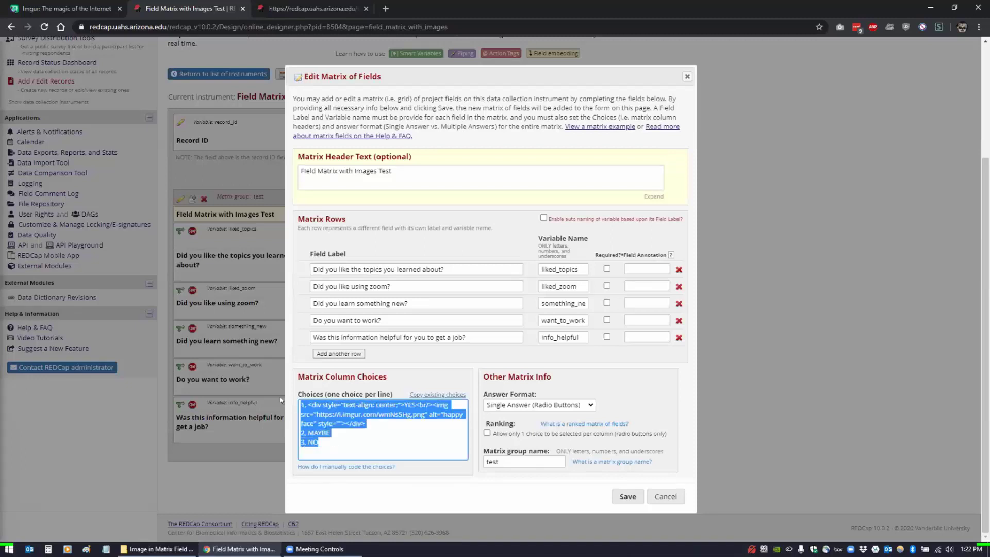
left_click(623, 497)
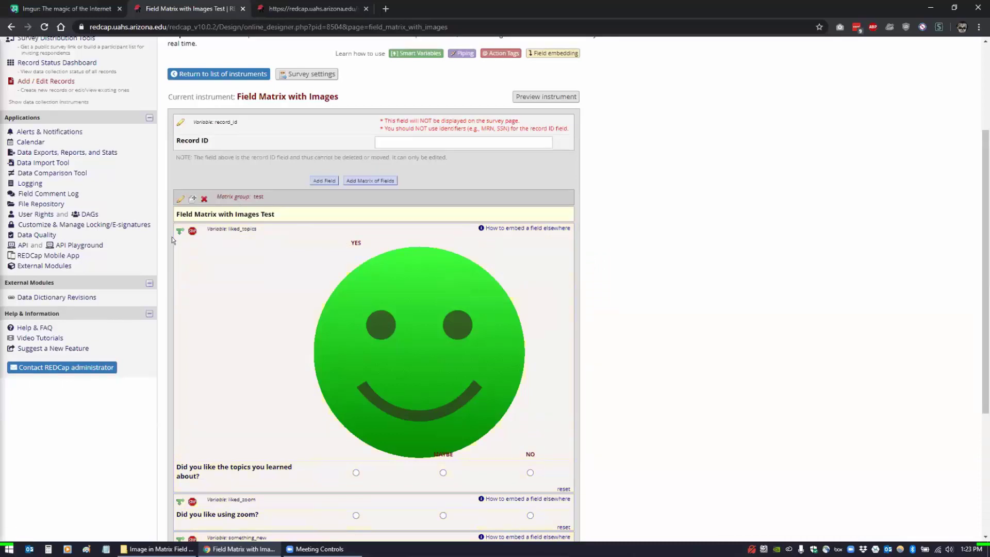
Add width: 50px; height: 50px to the YES image's style and save the matrix.
left_click(180, 198)
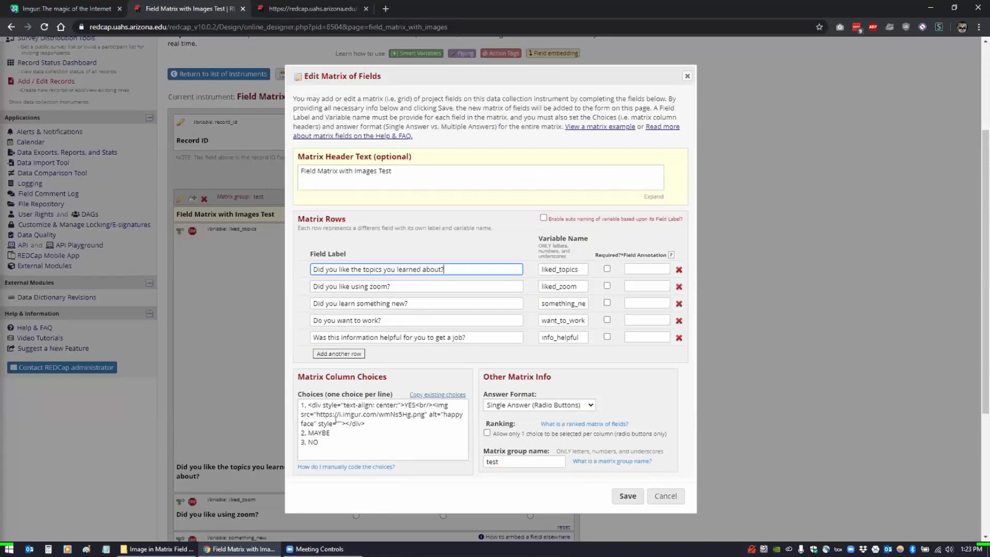
left_click(338, 423)
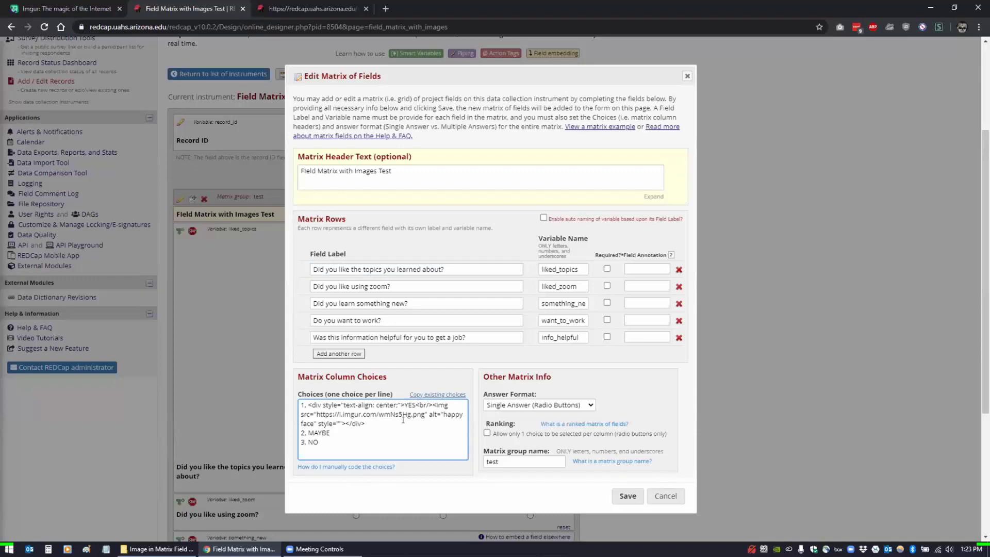
type("width: 50px; h")
type("eight: 50px;")
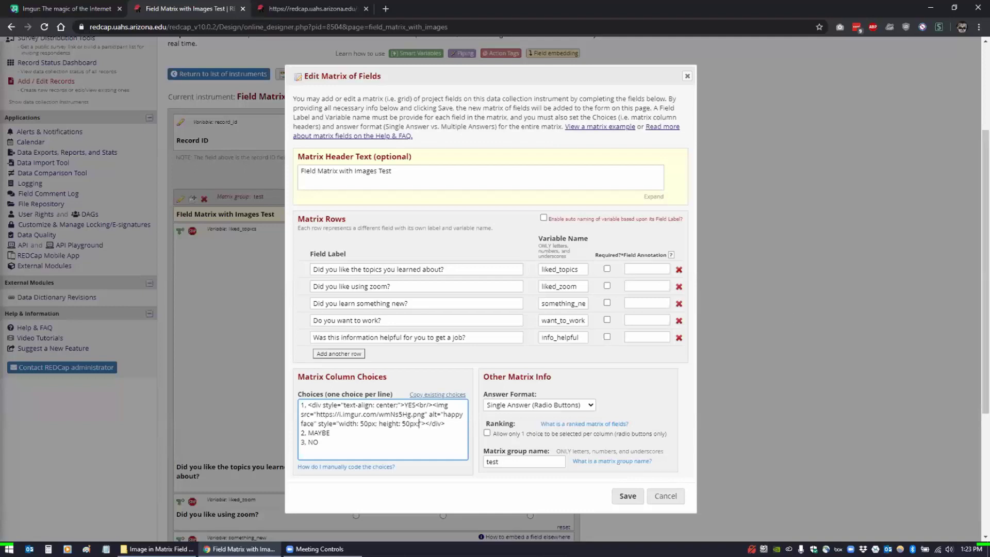
left_click(621, 497)
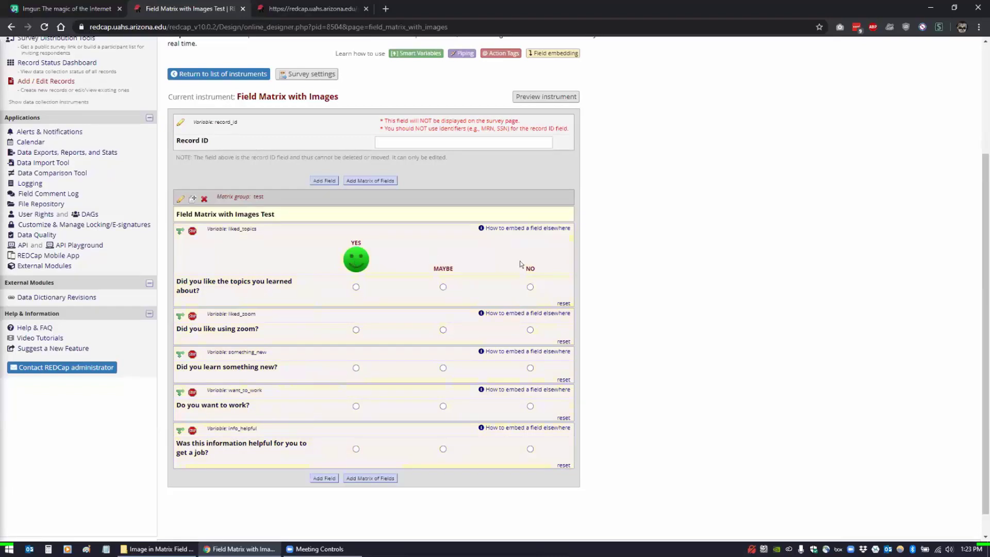
Replace the MAYBE and NO choices with a copy of the YES image markup.
left_click(181, 199)
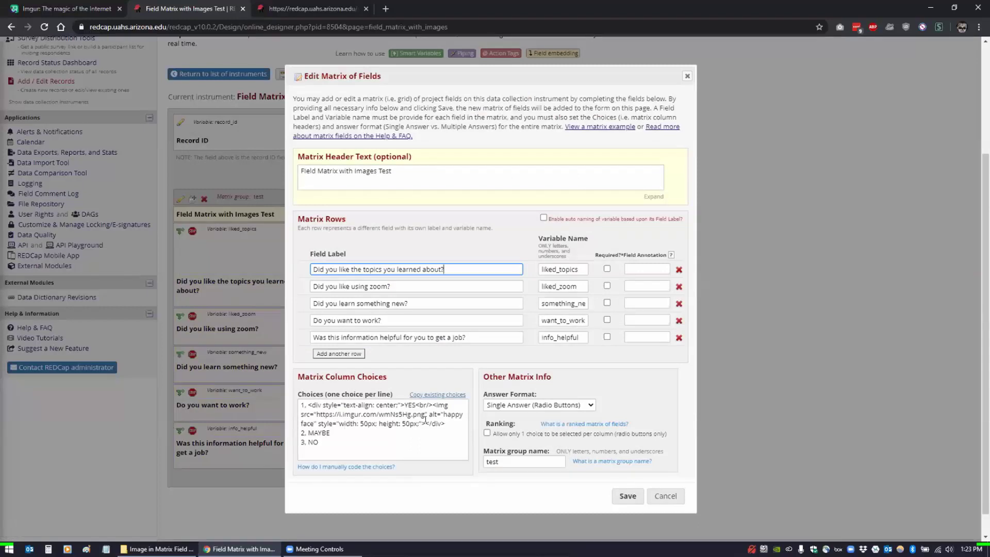
left_click_drag(444, 424, 308, 405)
key("ctrl+c")
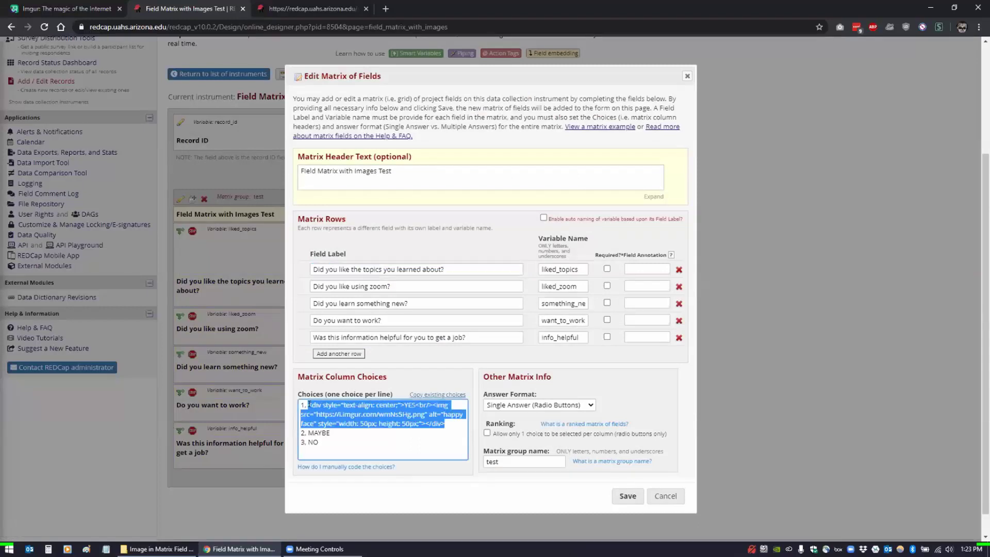
double_click(325, 433)
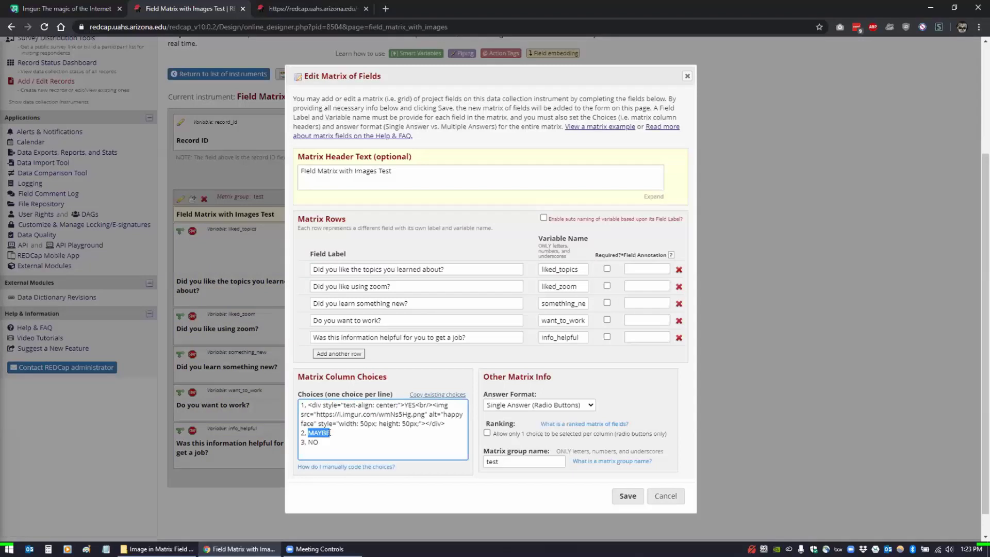
key("ctrl+v")
scroll(310, 447, "down", 2)
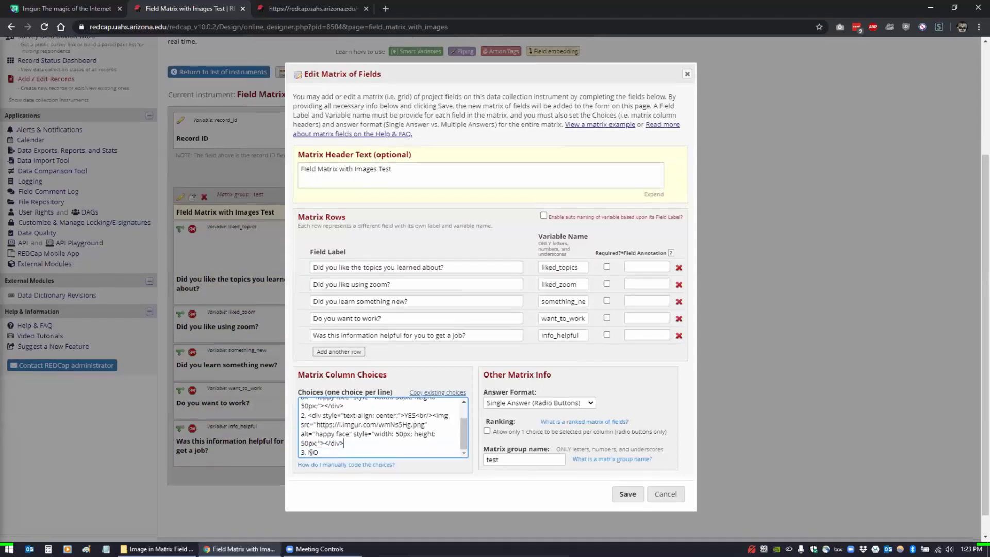
double_click(312, 450)
key("ctrl+v")
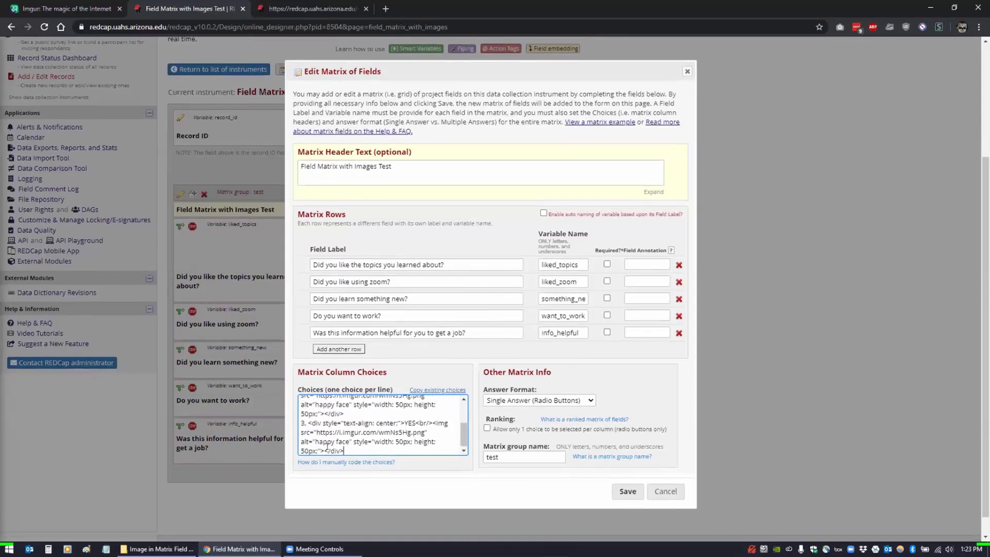
scroll(360, 433, "up", 5)
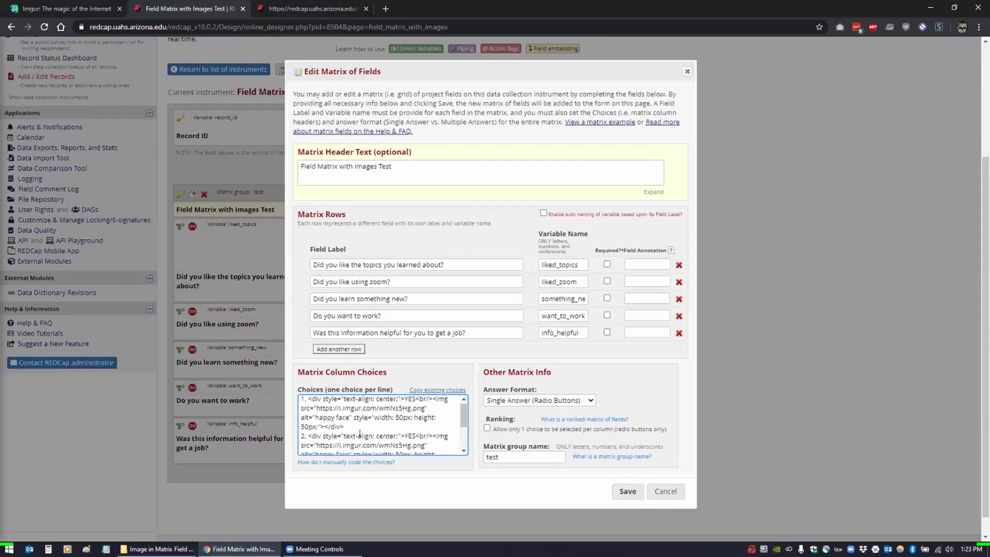
scroll(461, 420, "down", 2)
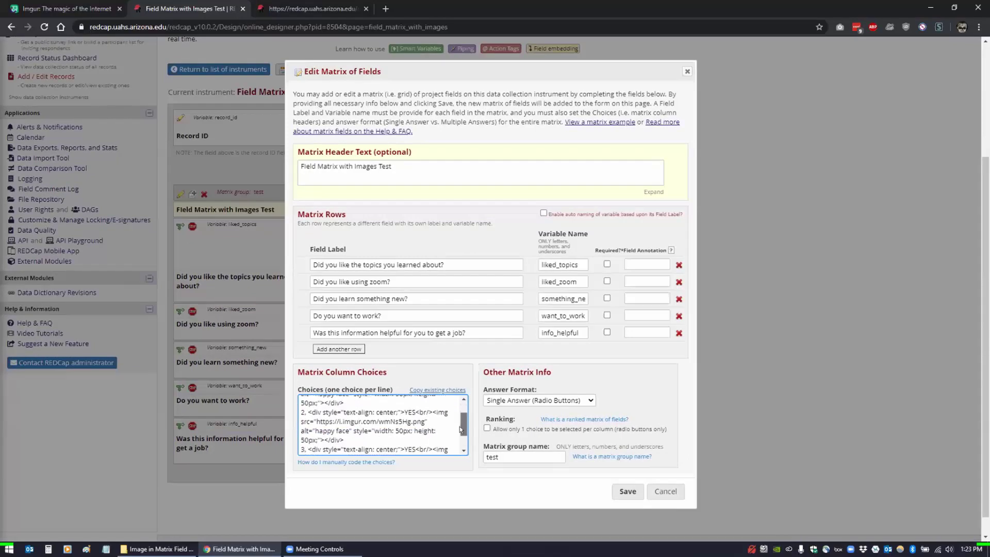
Relabel choice 2 as MAYBE with the jLmacod.png image URL and alt text 'maybe face'.
double_click(407, 409)
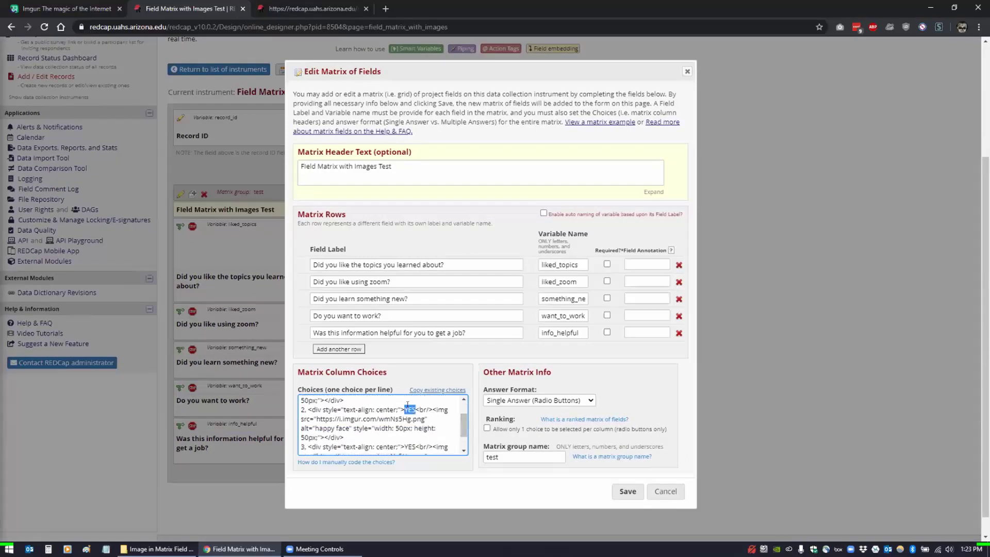
type("MAYBE")
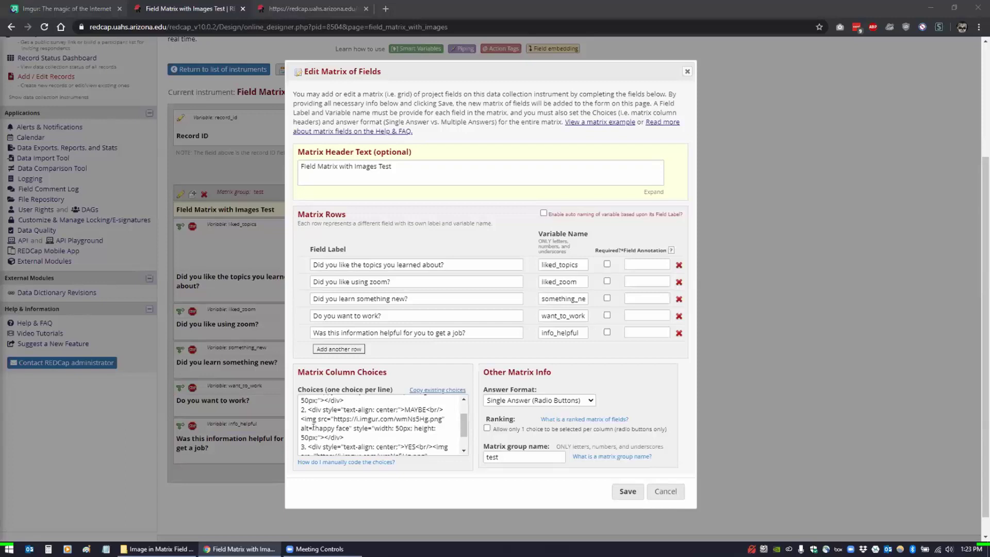
left_click_drag(332, 419, 439, 417)
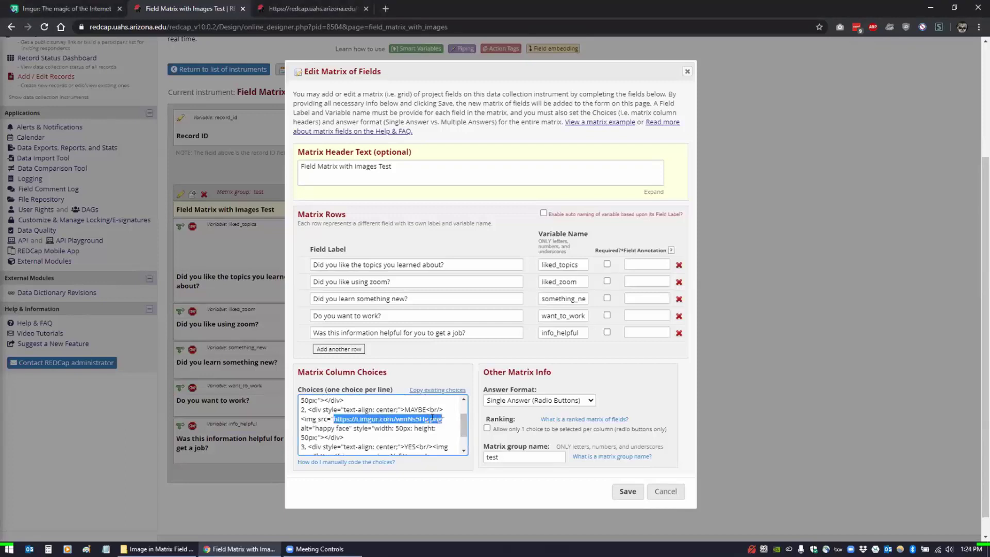
type("https://i.imgur.com/jLmacod.png")
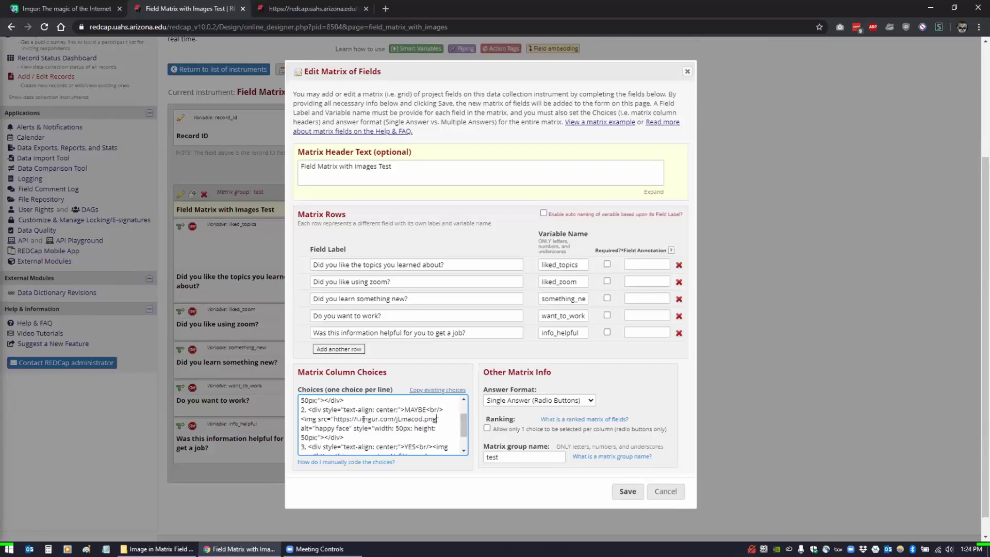
double_click(318, 427)
key("BackSpace")
type("maybe")
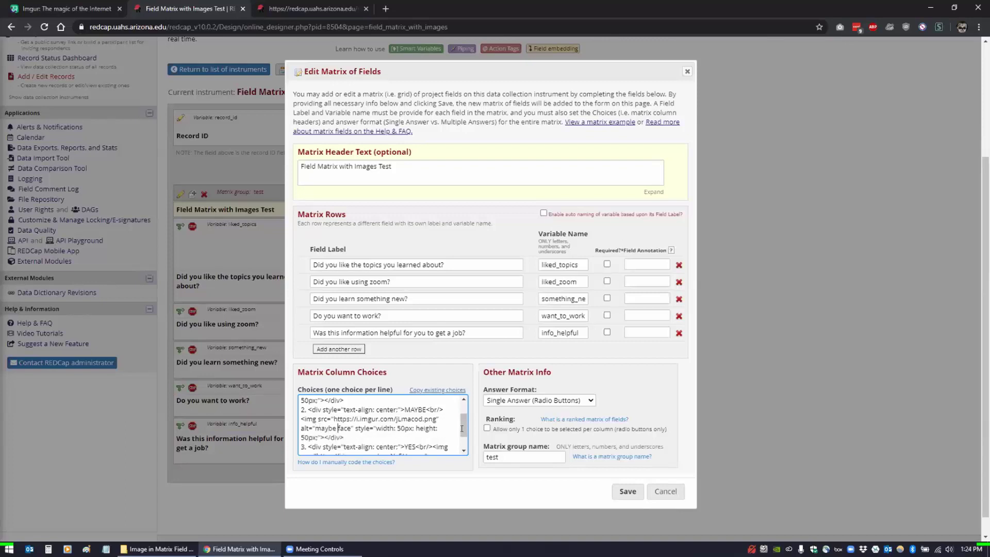
scroll(462, 428, "down", 1)
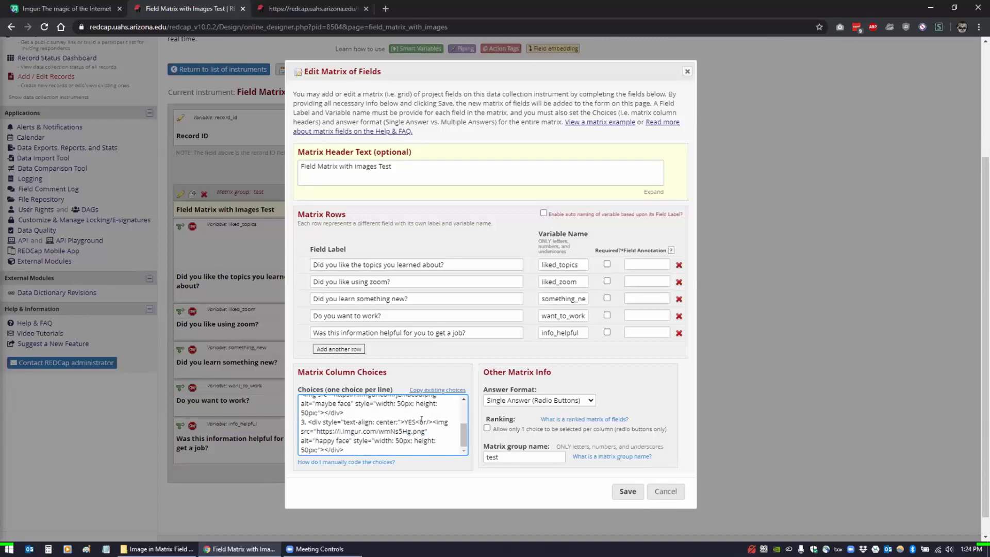
Relabel choice 3 as NO with the 2ysOk7d.png URL and 'sad face' alt, then save.
double_click(409, 421)
type("NO")
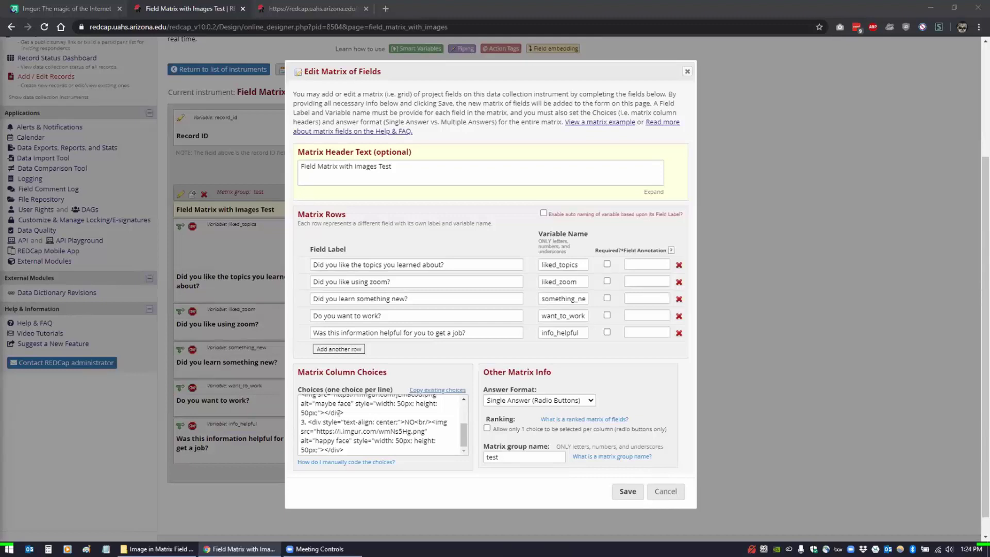
left_click_drag(317, 431, 422, 430)
type("https://i.imgur.com/2ysOk7d.png")
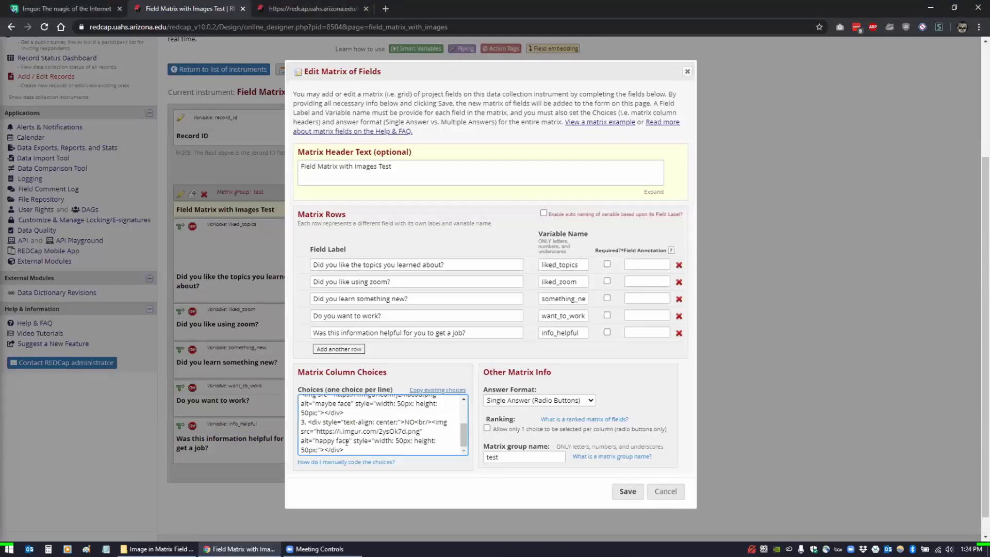
double_click(320, 440)
type("sad")
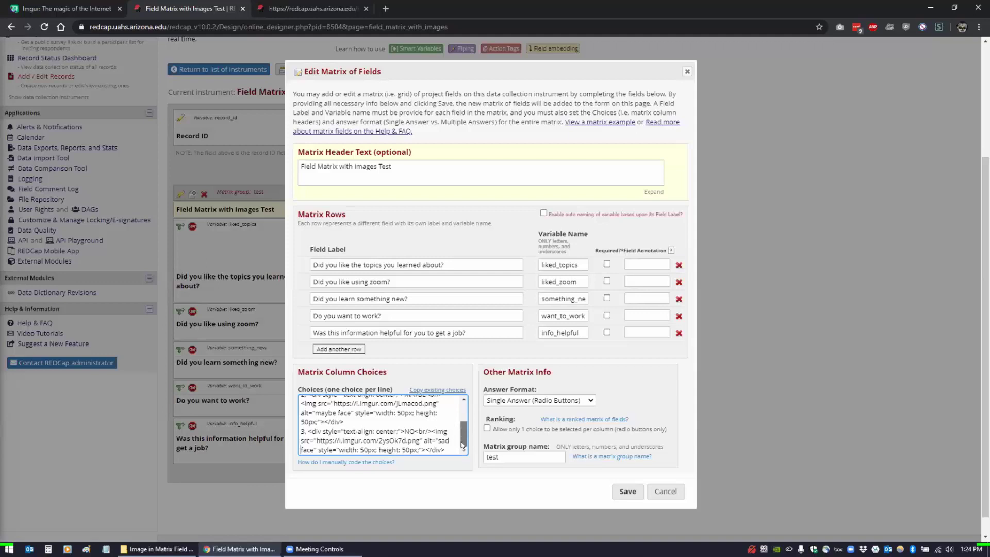
left_click(624, 493)
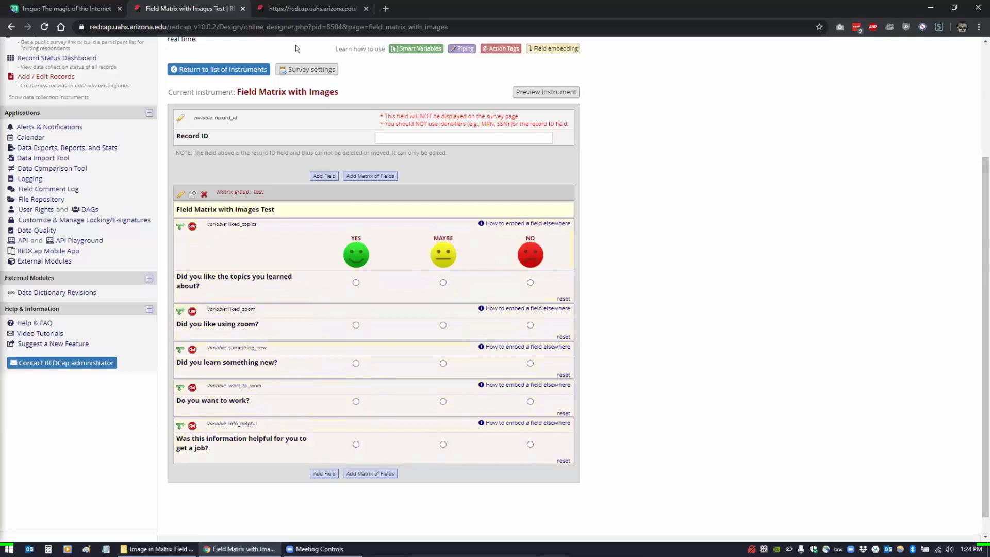
Reload the public survey page so the green, yellow and red faces appear above YES, MAYBE and NO.
left_click(273, 8)
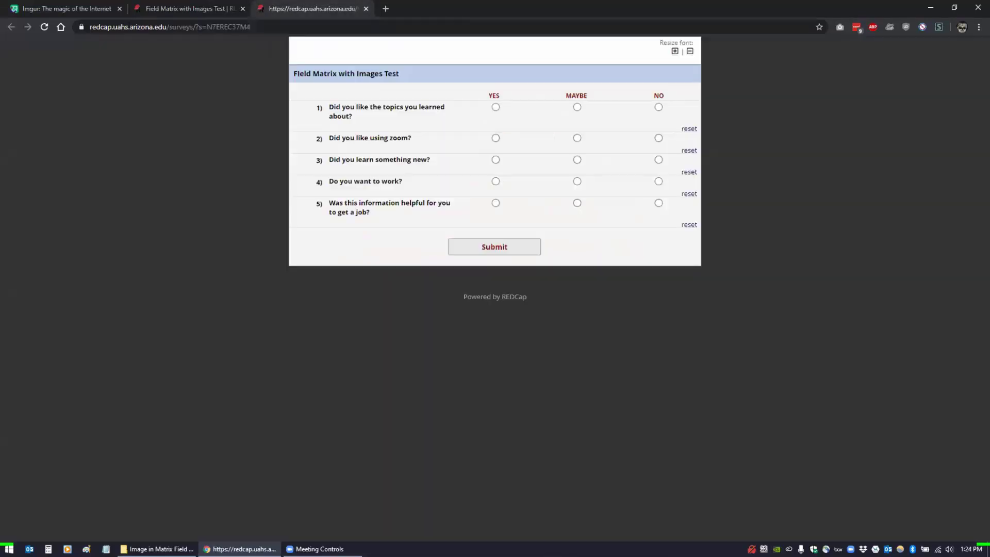
left_click(192, 9)
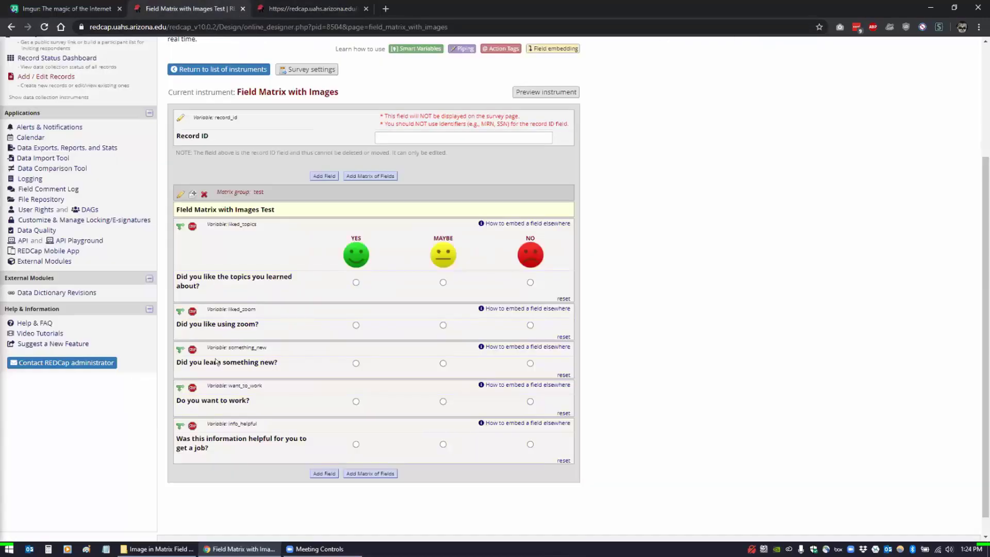
left_click(291, 9)
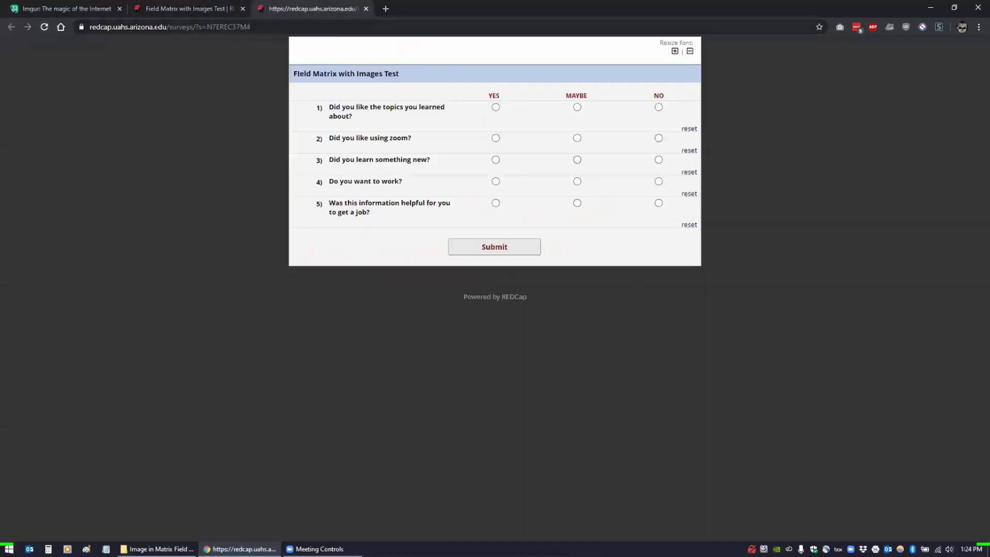
left_click(44, 27)
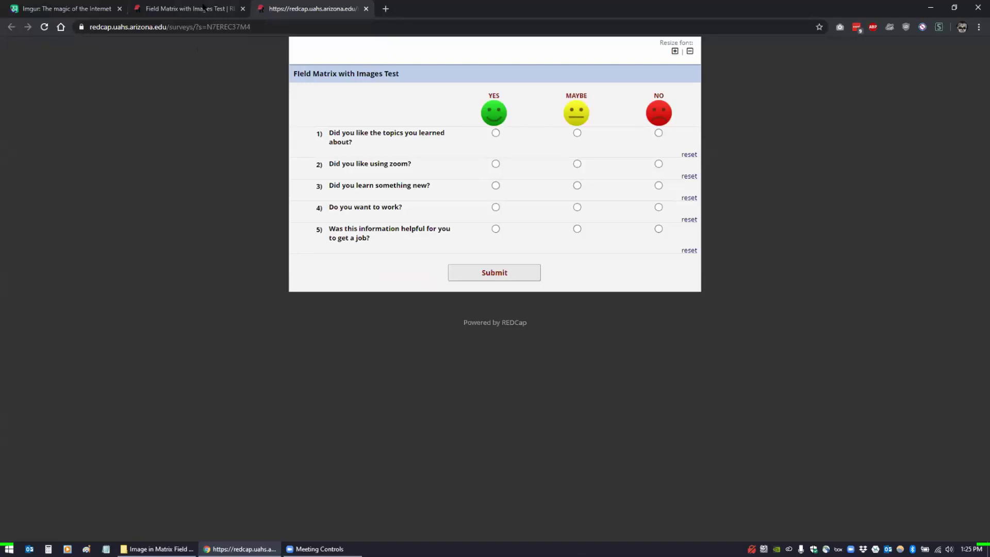
left_click(183, 9)
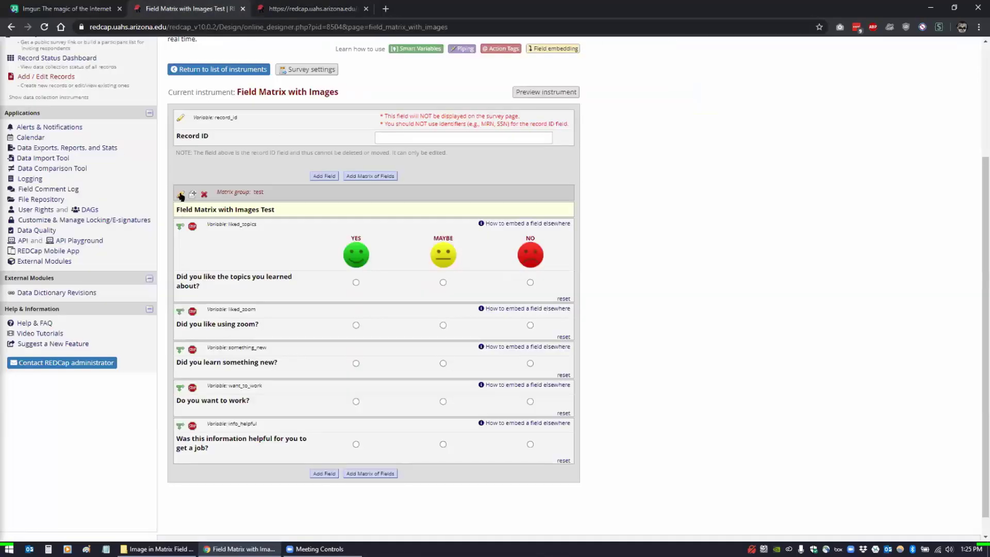
left_click(180, 195)
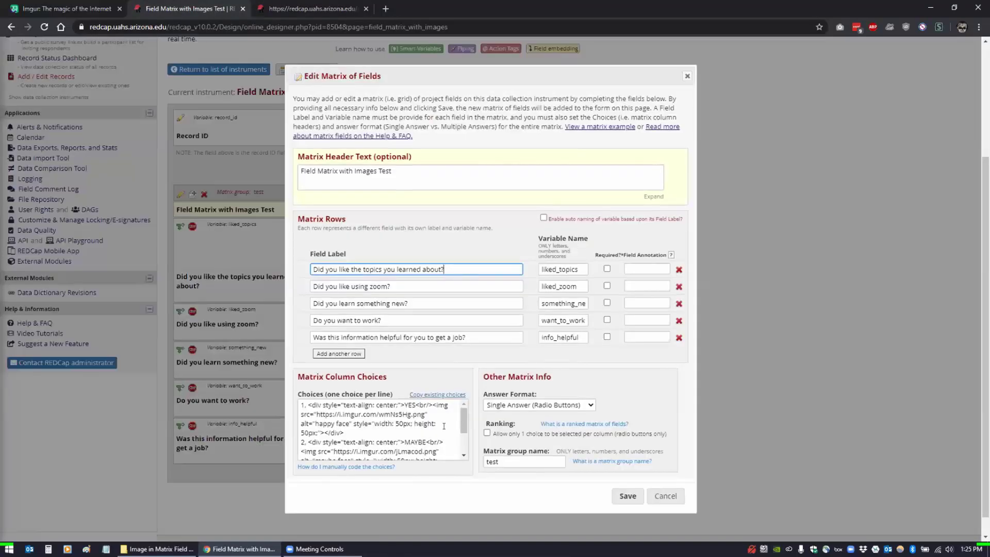
left_click_drag(463, 429, 463, 448)
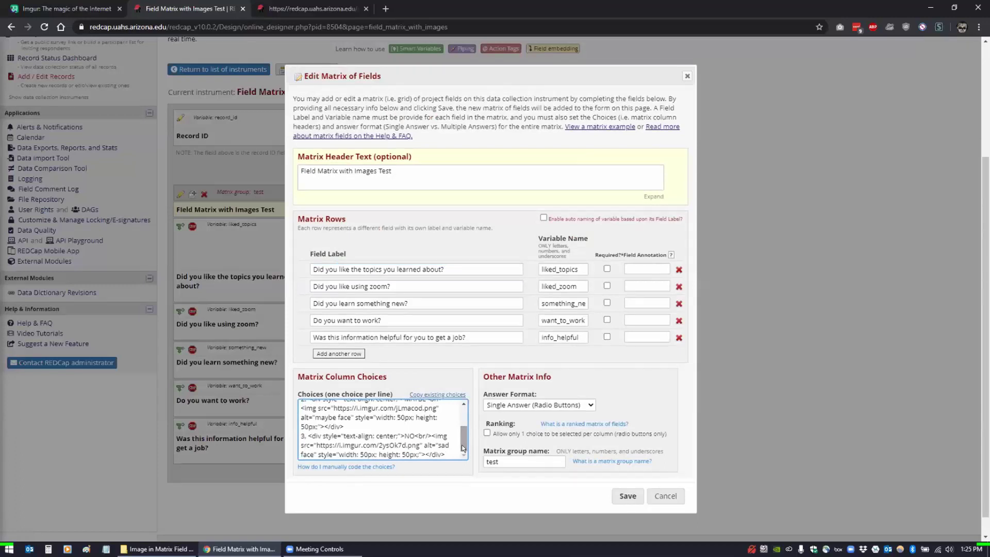
left_click(667, 497)
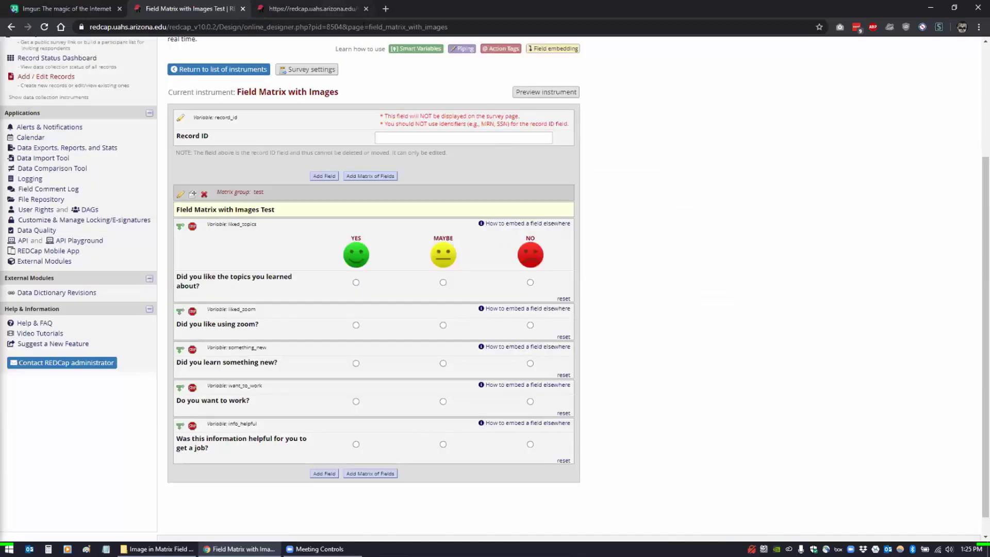
left_click(309, 9)
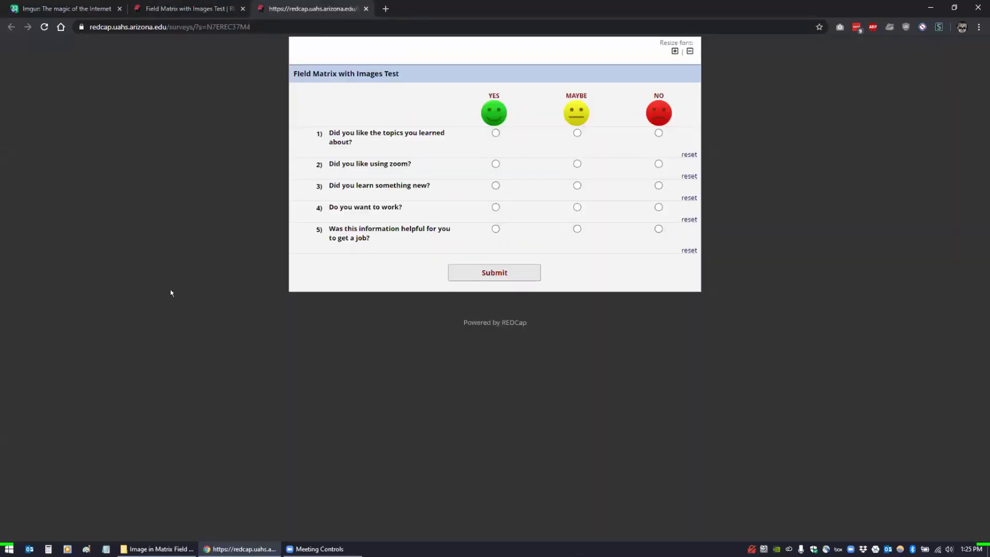